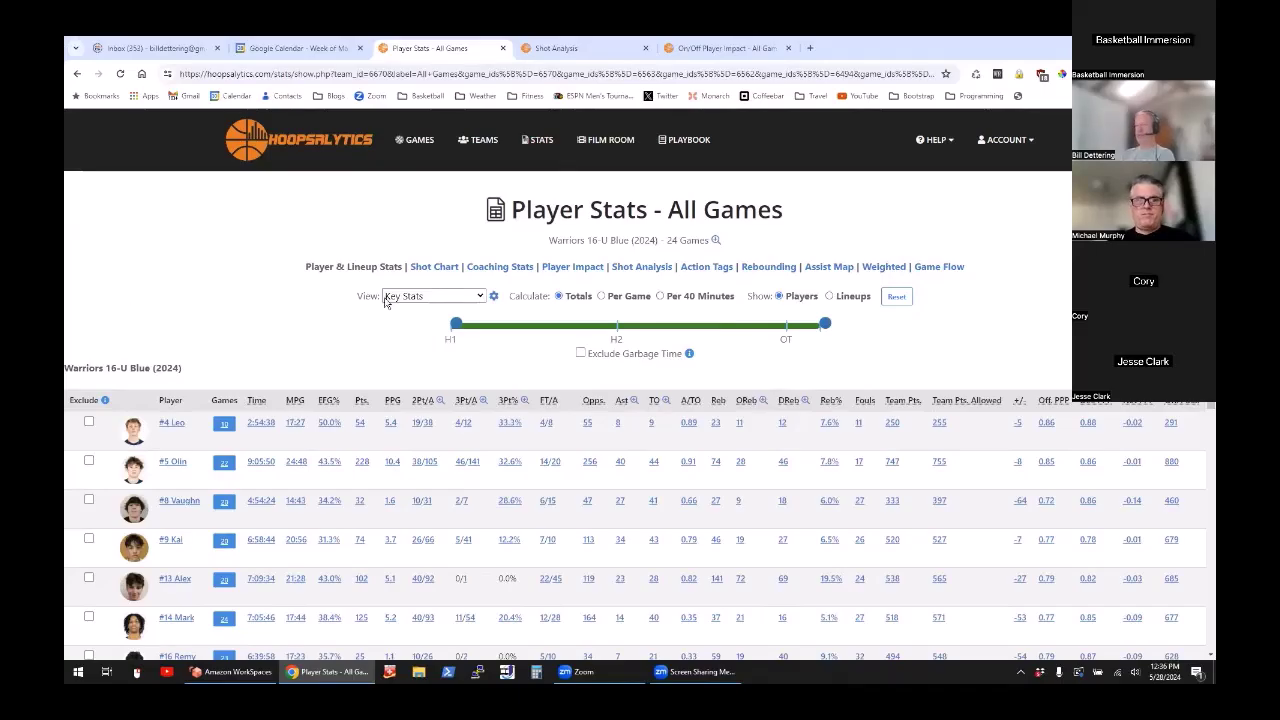
# Step: Switch the Player Stats table to the Offense view and sort players by EFG% descending
pyautogui.click(427, 297)
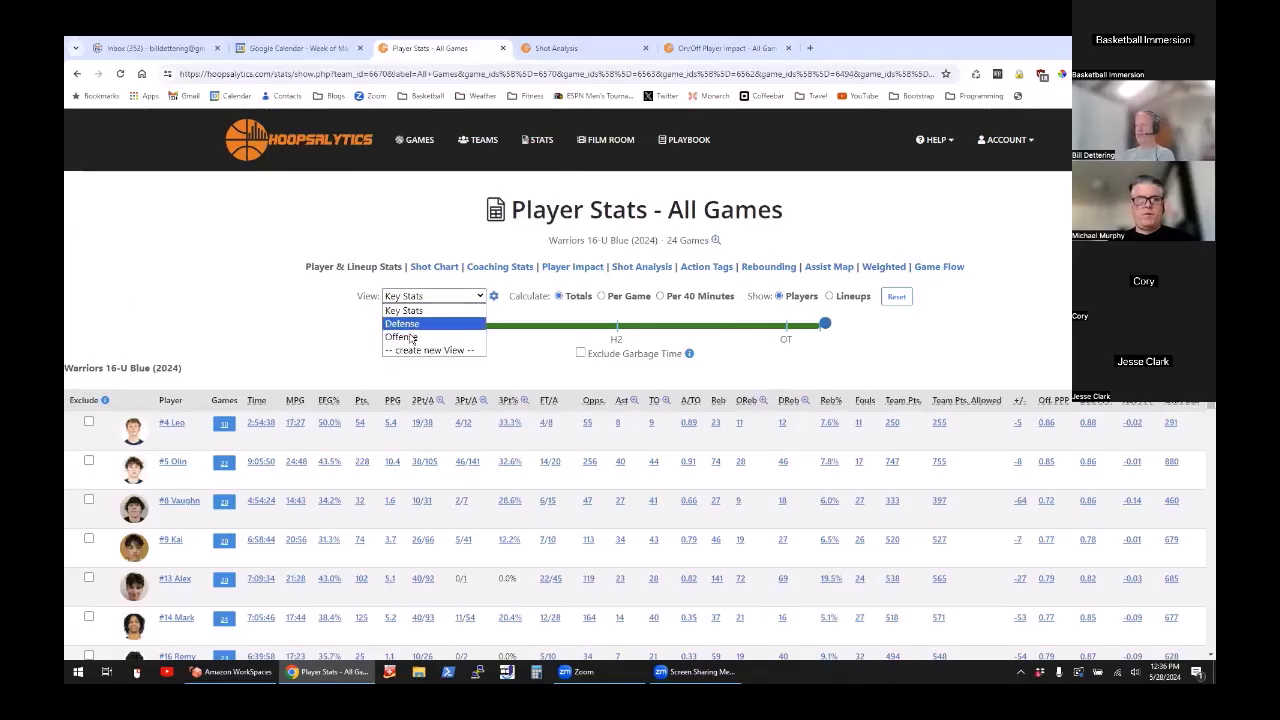
pyautogui.click(412, 337)
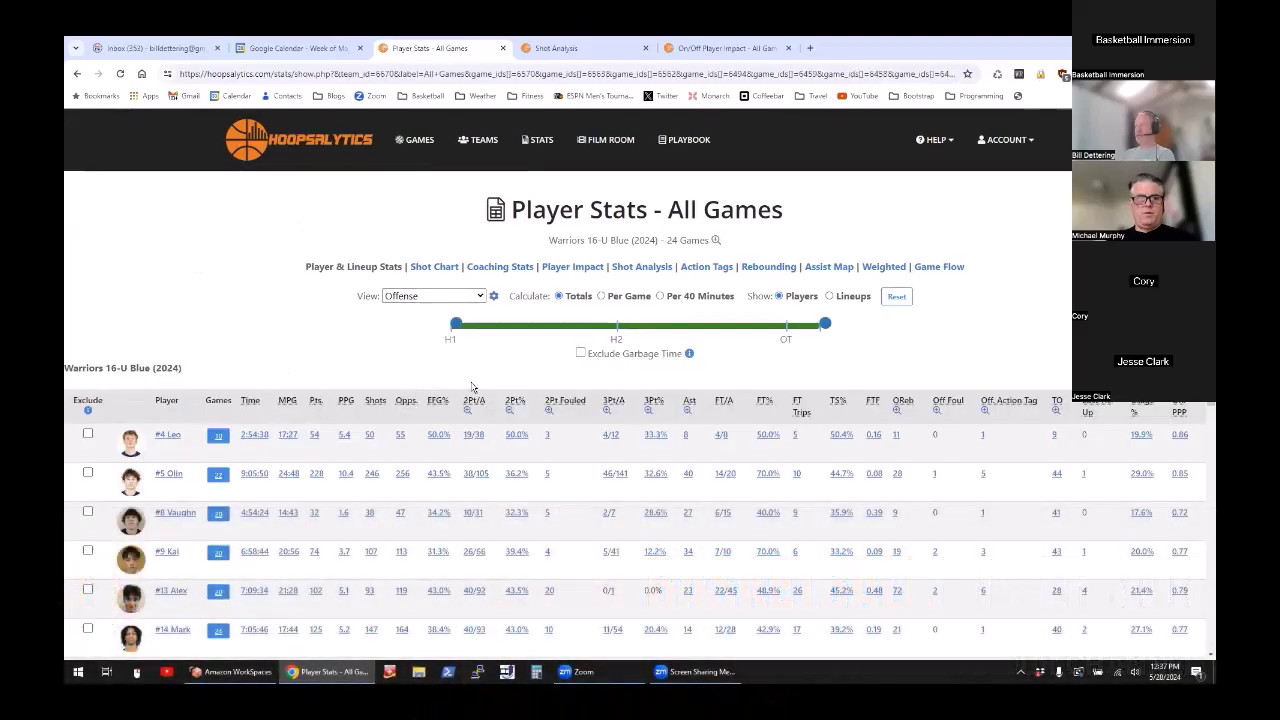
pyautogui.click(440, 401)
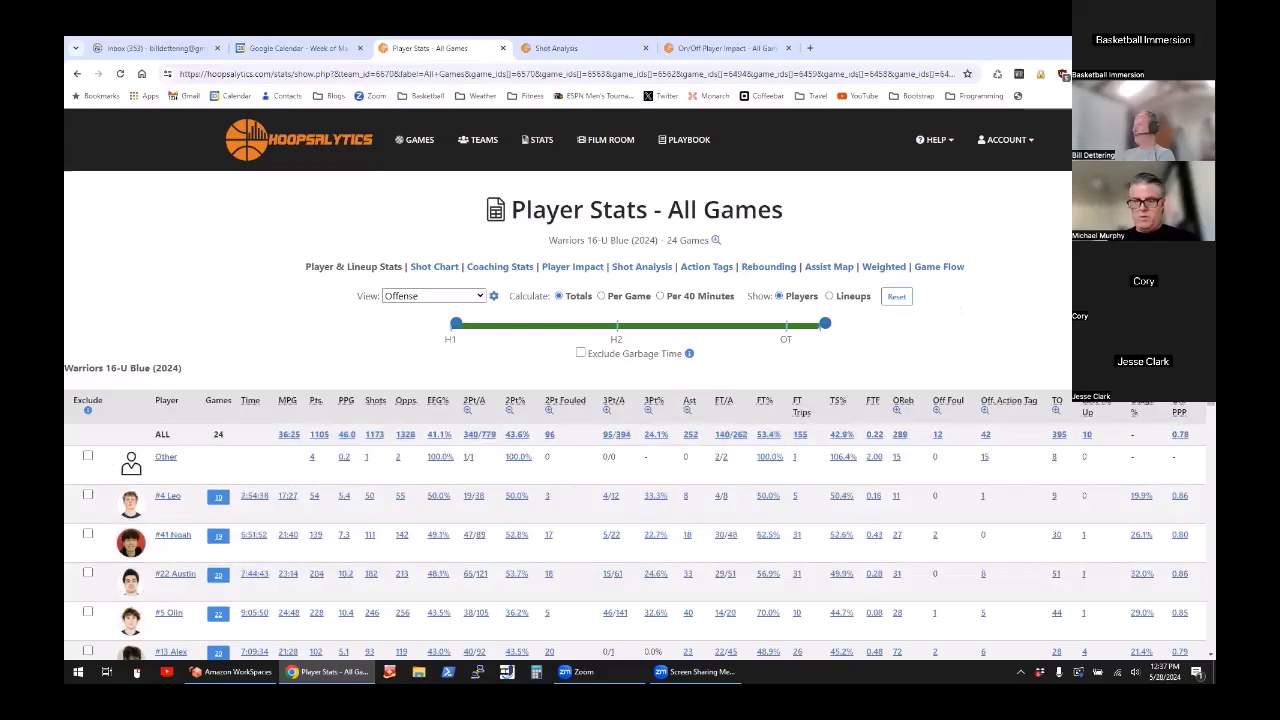
pyautogui.scroll(-1, 821, 231)
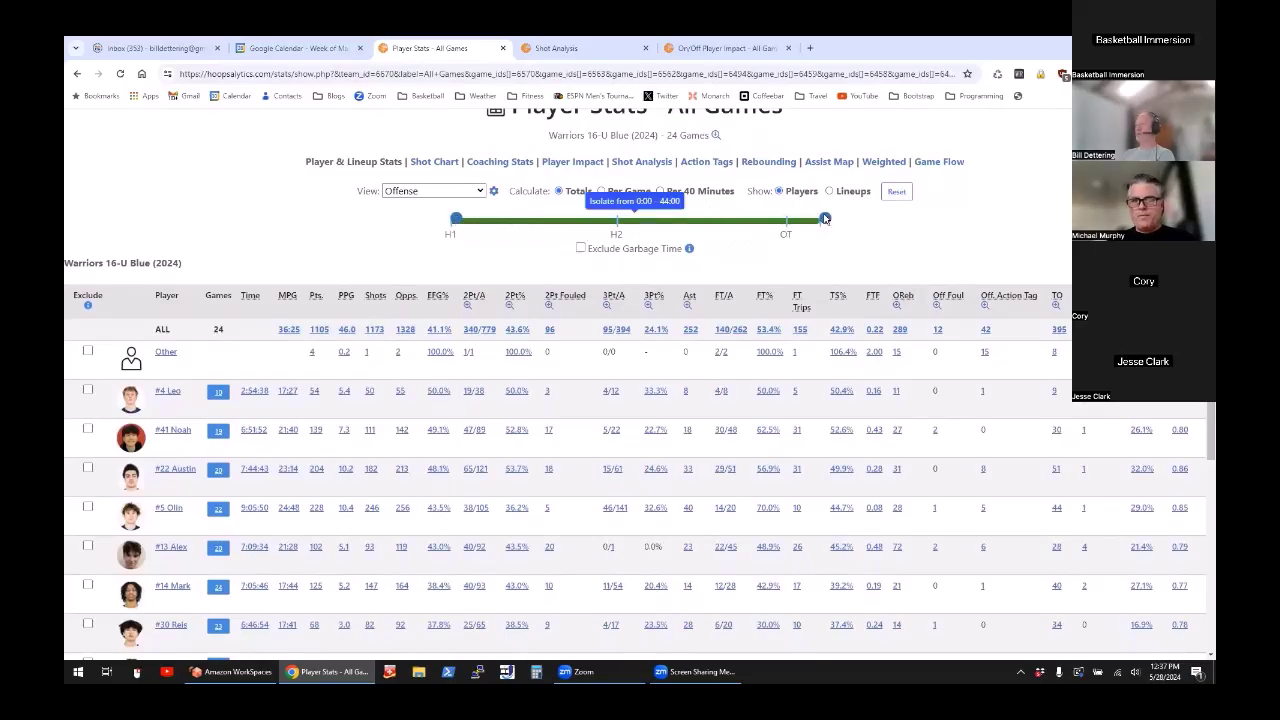
# Step: Restrict the offense stats to the first 6:00 of games and re-sort by EFG%
pyautogui.moveTo(824, 218); pyautogui.dragTo(210, 226)
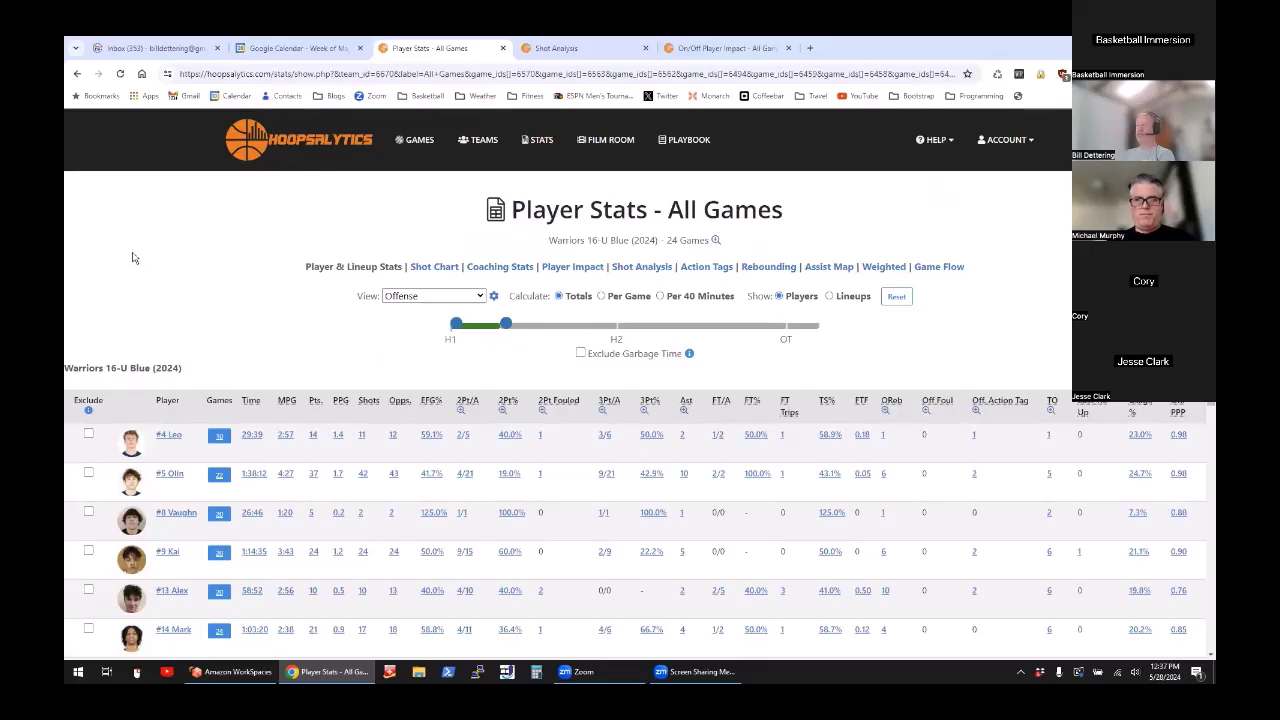
pyautogui.click(430, 409)
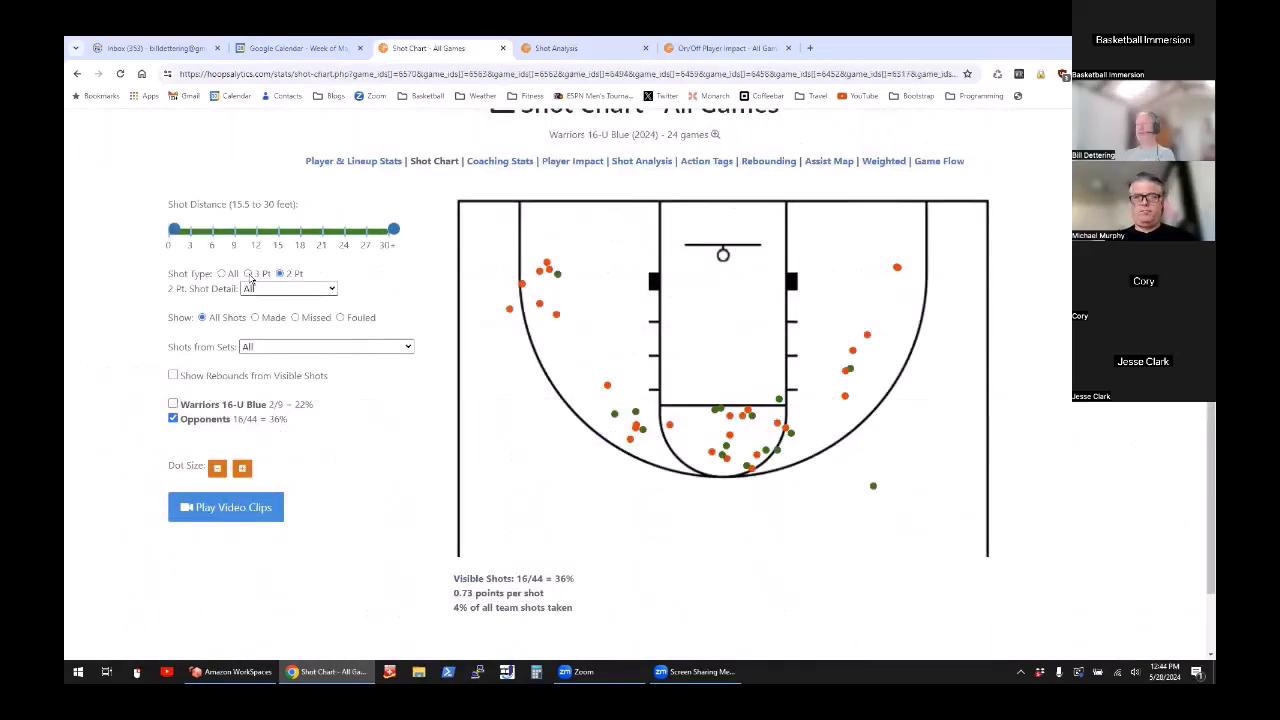
# Step: Chart only the Warriors' three-point shots, boxing the left corner
pyautogui.click(248, 273)
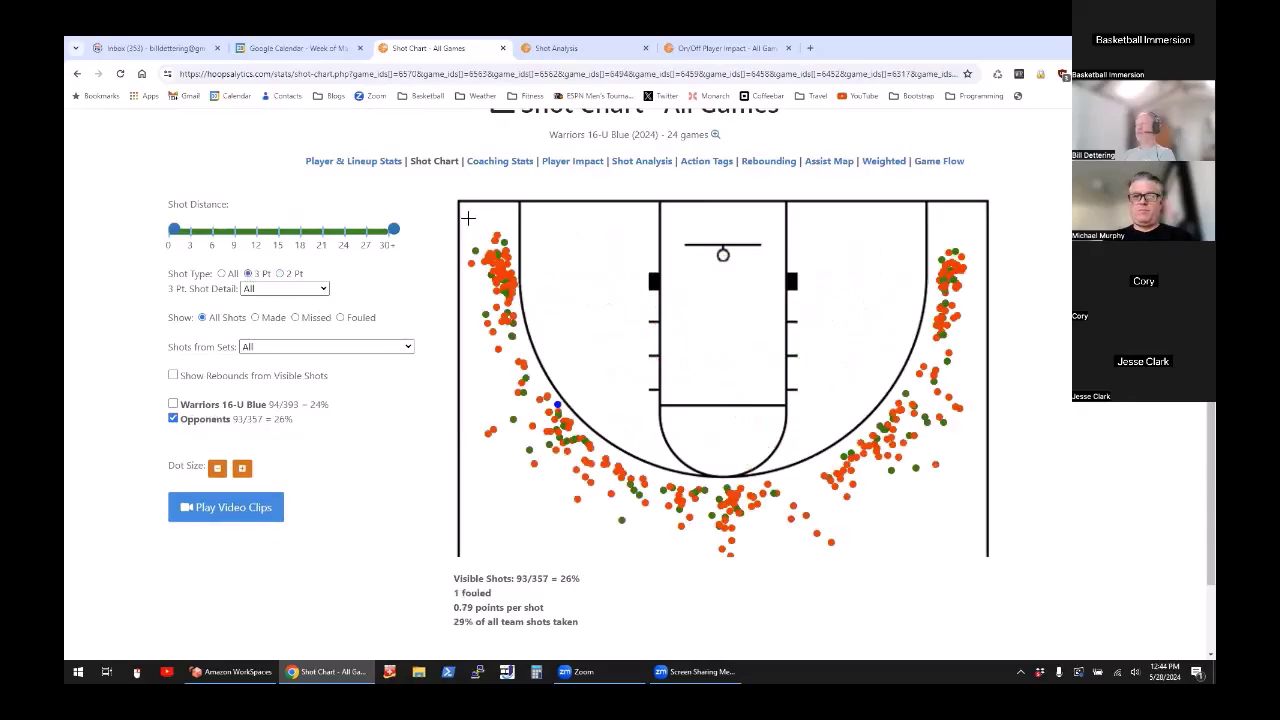
pyautogui.moveTo(468, 218); pyautogui.dragTo(546, 311)
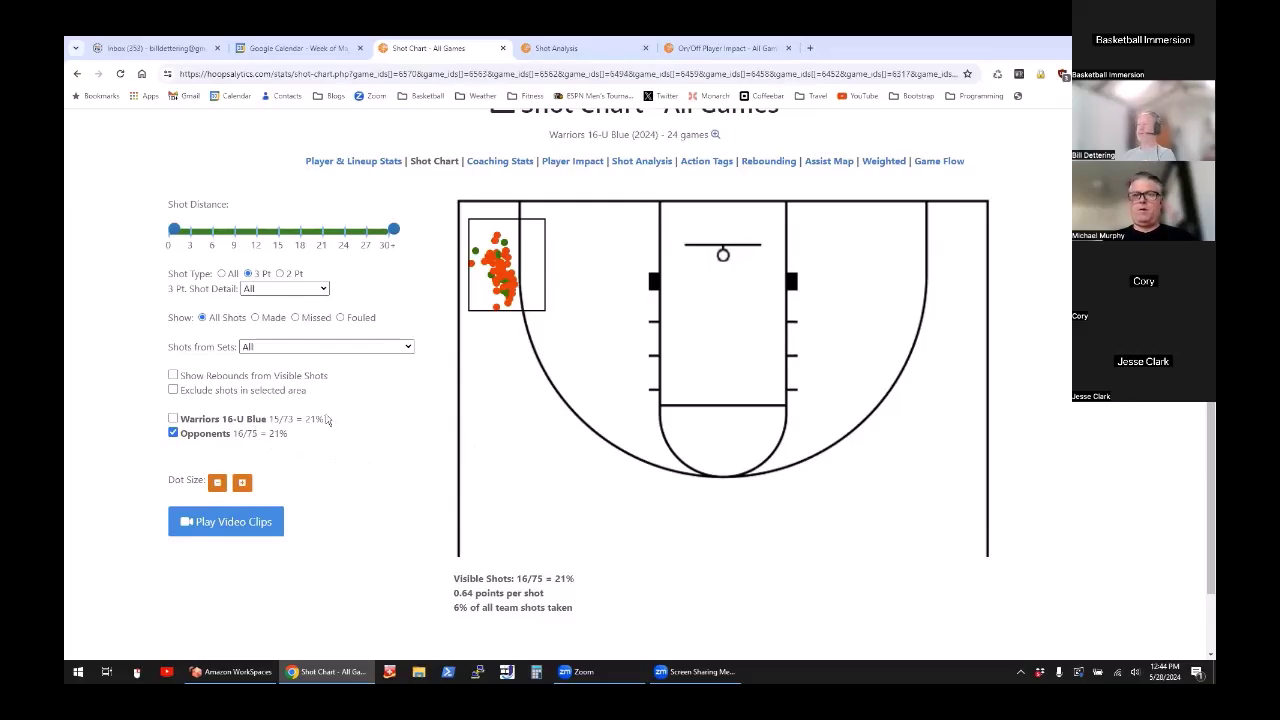
pyautogui.click(173, 419)
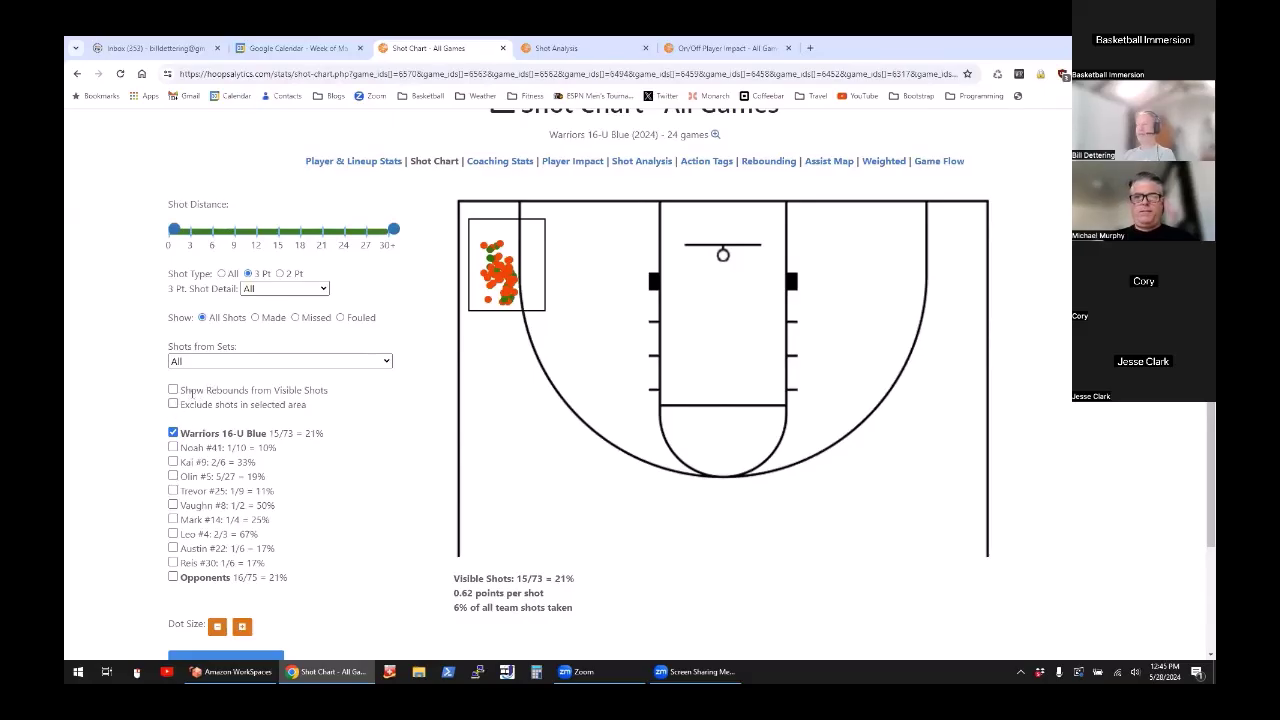
# Step: Redo the corner selection, trying both corners before keeping just the left corner
pyautogui.click(524, 283)
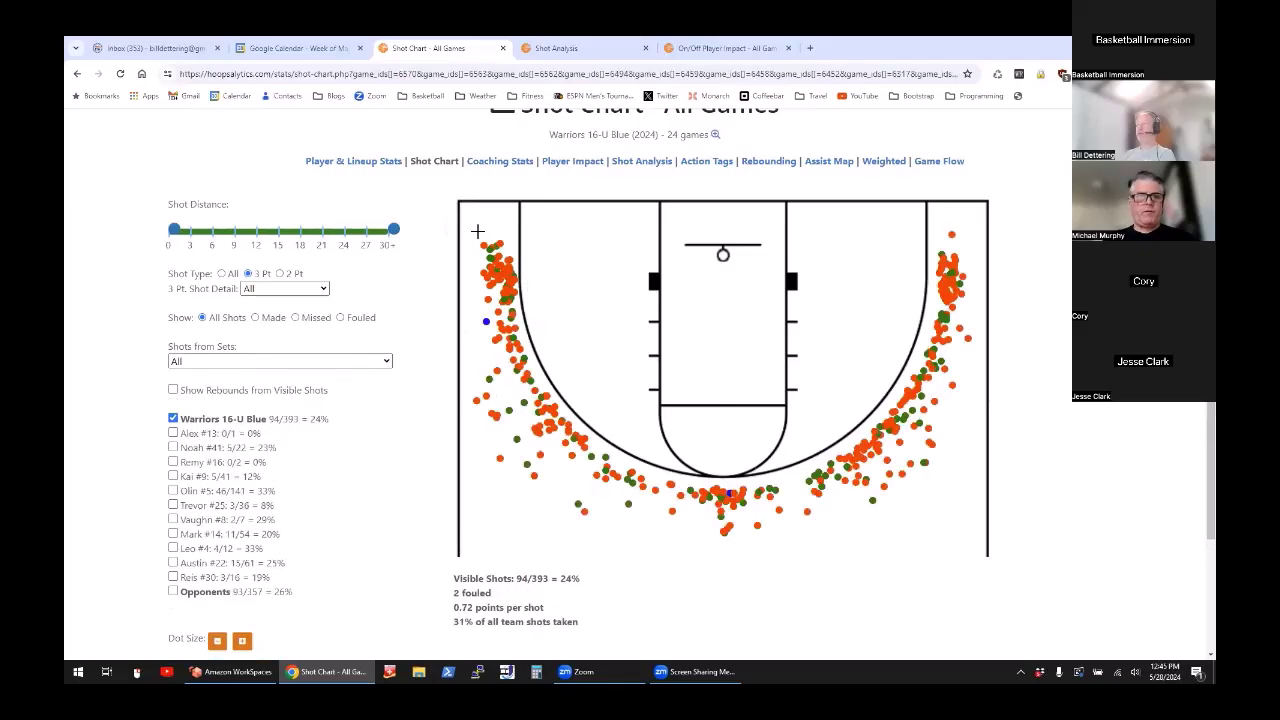
pyautogui.moveTo(473, 226); pyautogui.dragTo(987, 317)
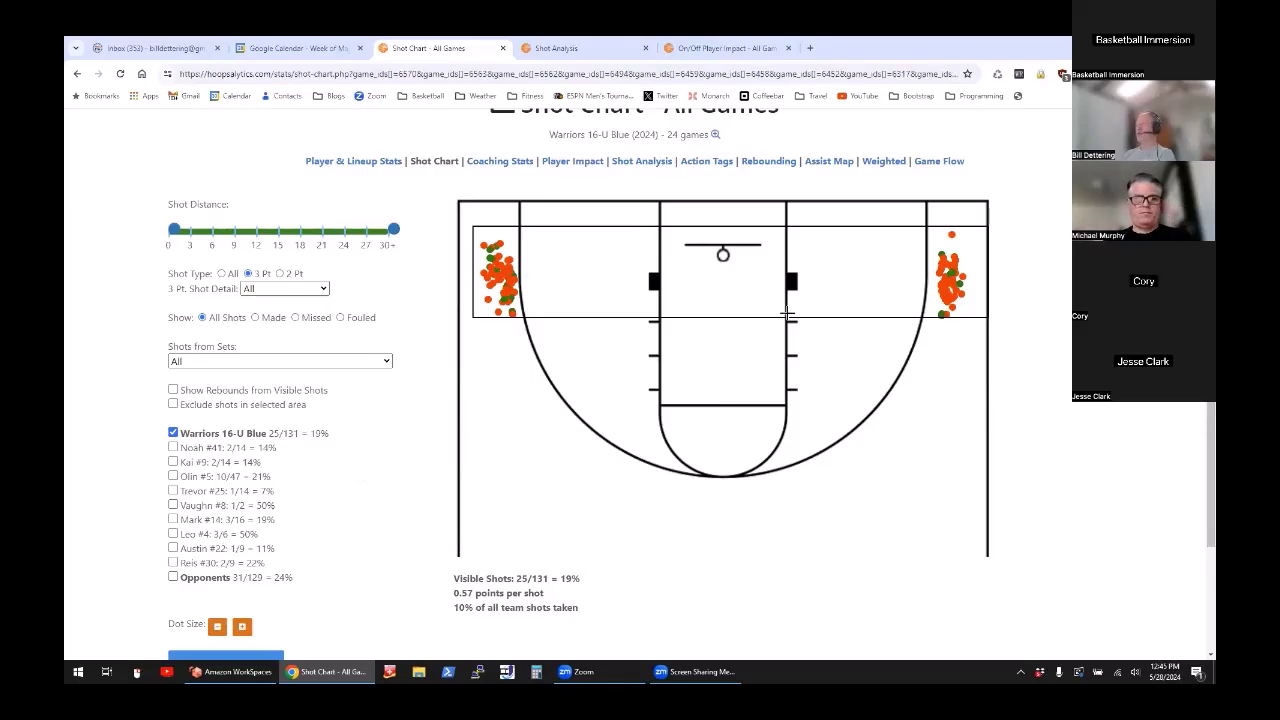
pyautogui.click(655, 352)
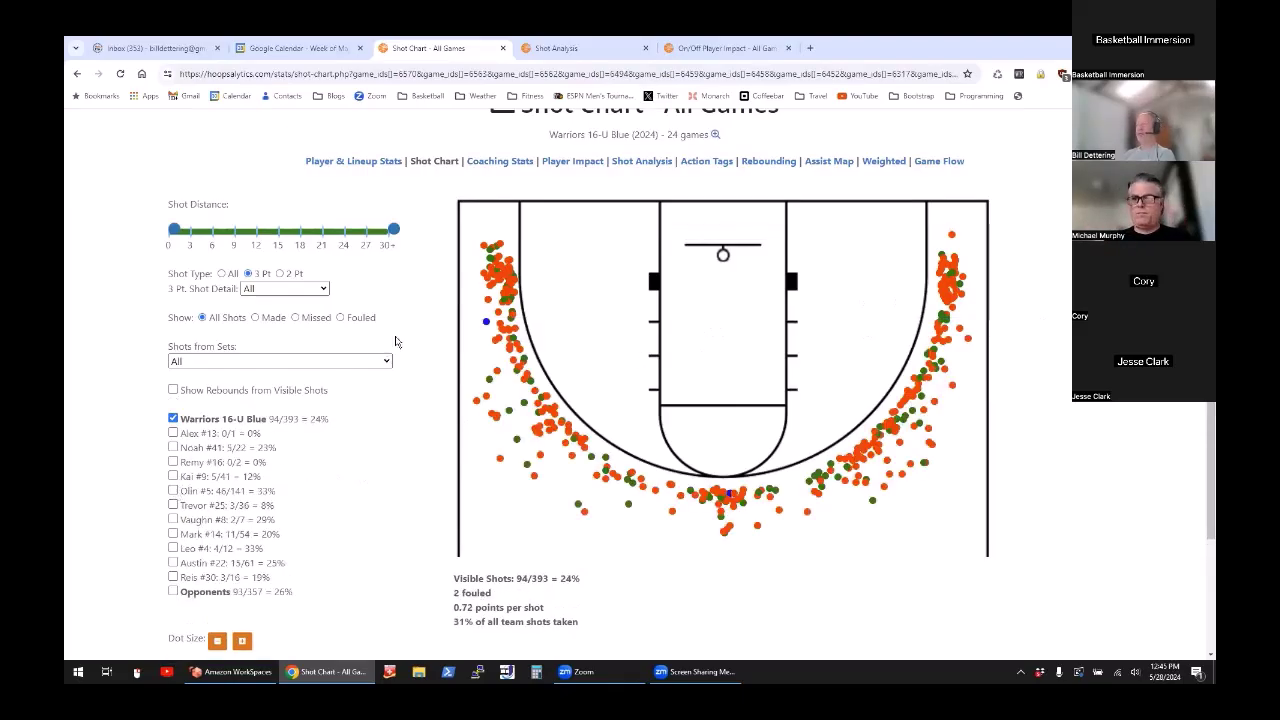
pyautogui.moveTo(466, 228); pyautogui.dragTo(539, 316)
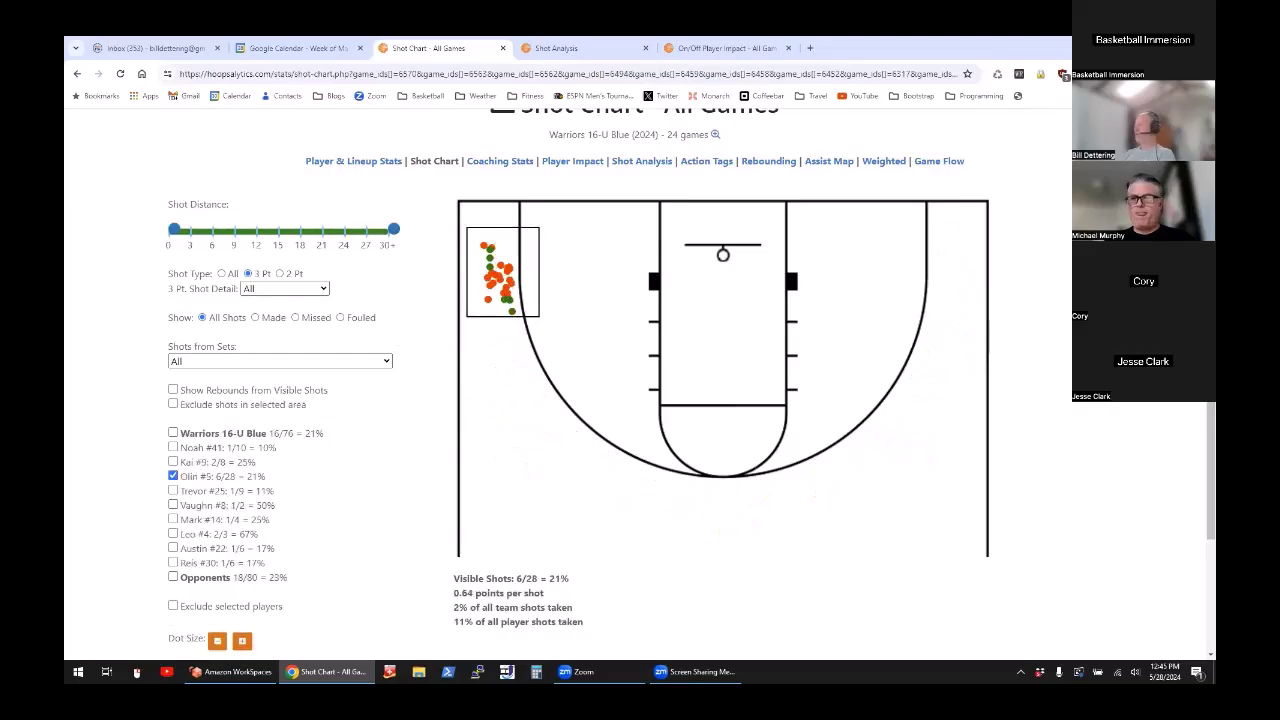
pyautogui.scroll(-1, 780, 523)
pyautogui.click(234, 580)
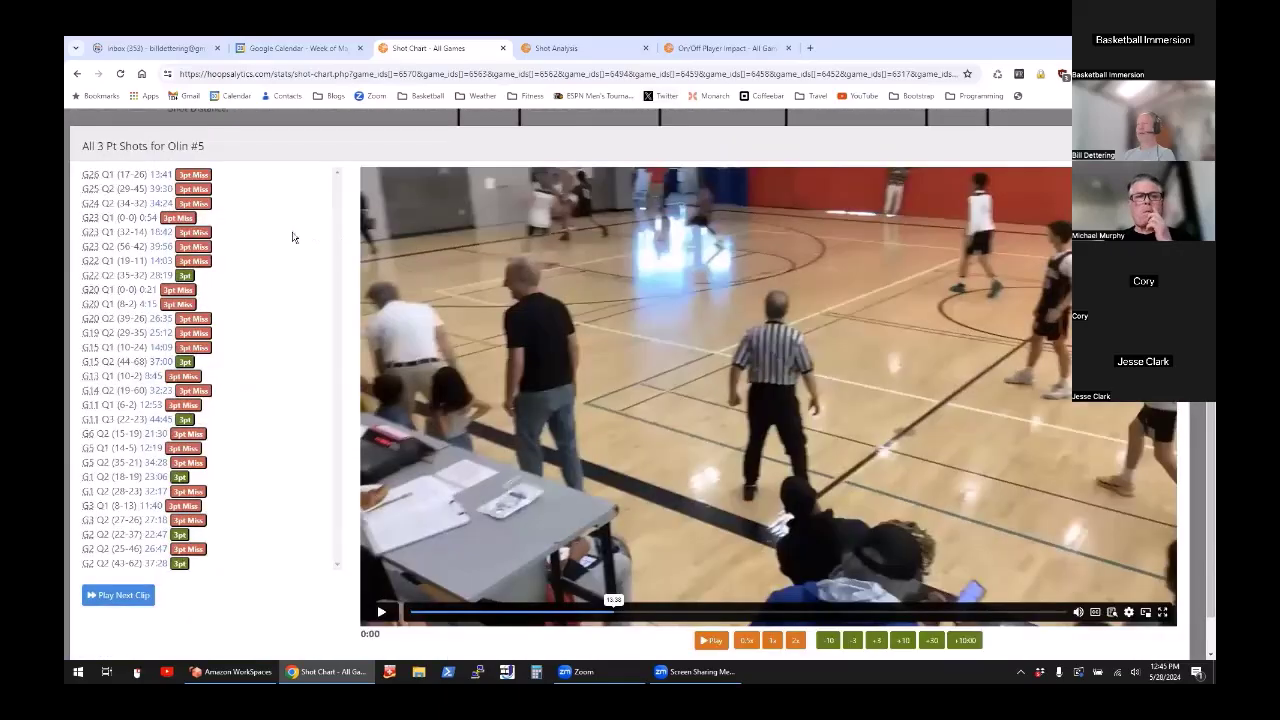
pyautogui.click(159, 176)
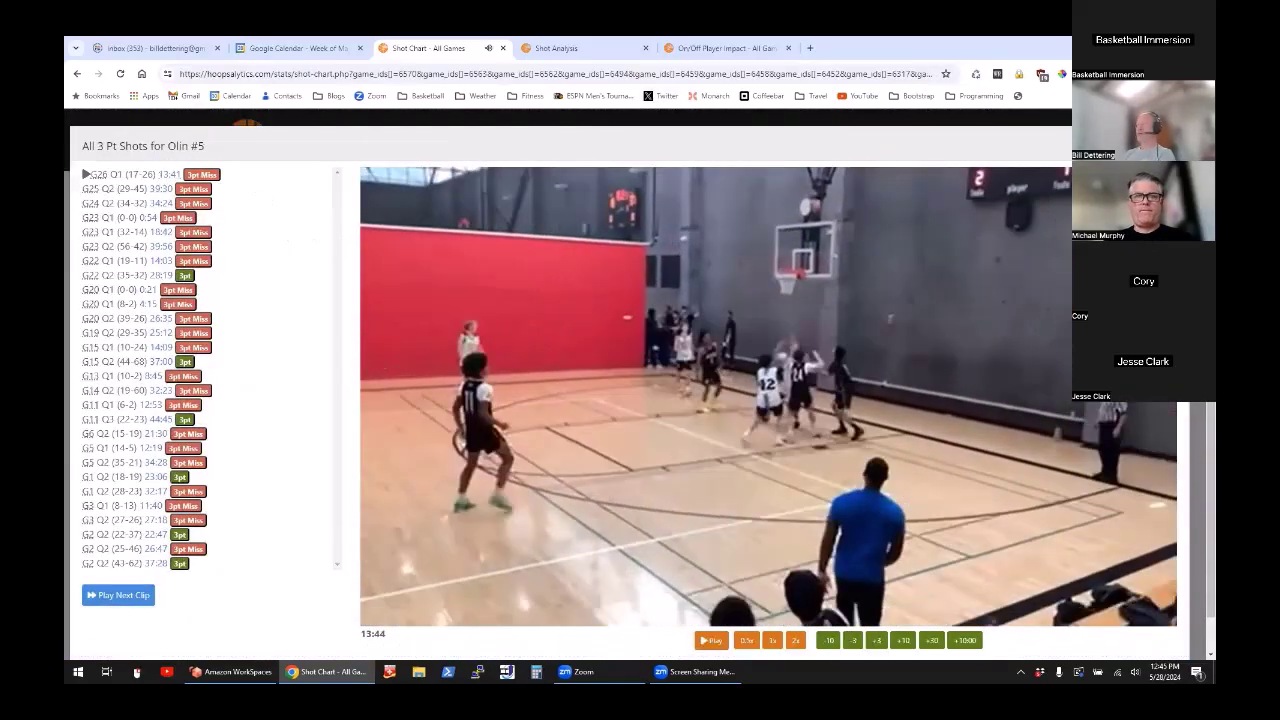
pyautogui.press('Escape')
# Step: Clear the corner selection and chart all shot types for the opponents
pyautogui.click(593, 350)
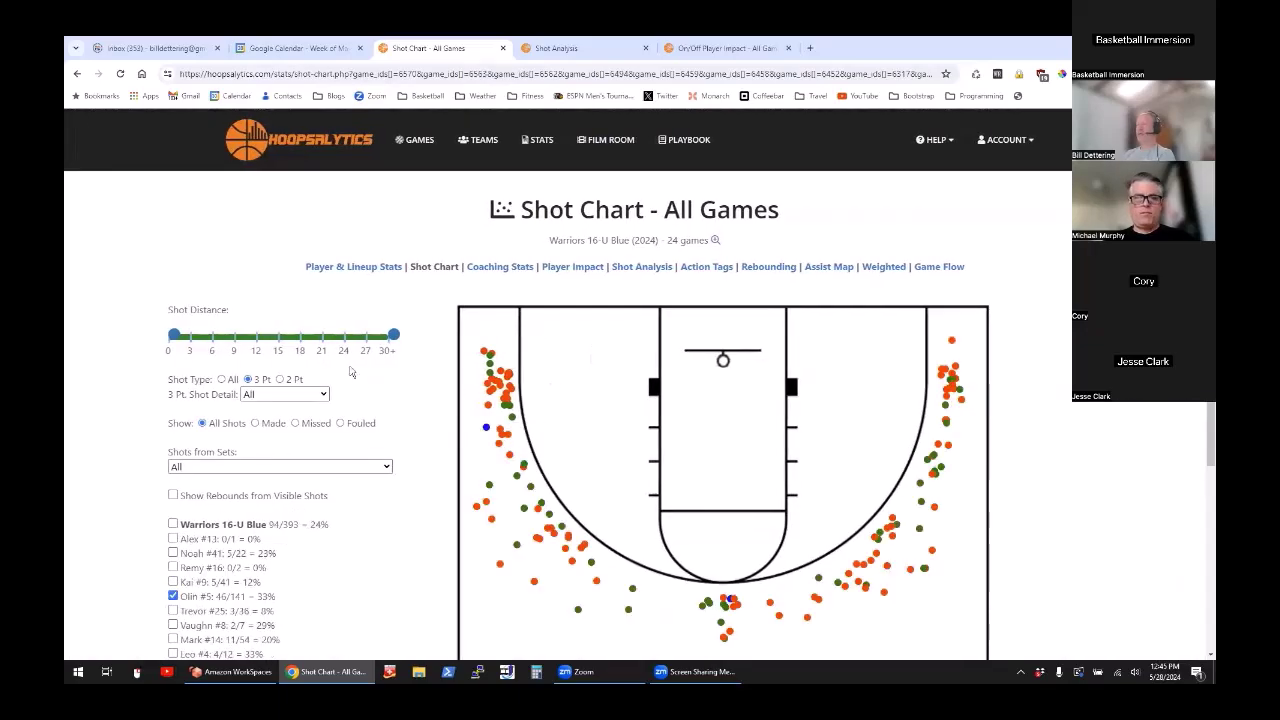
pyautogui.click(221, 380)
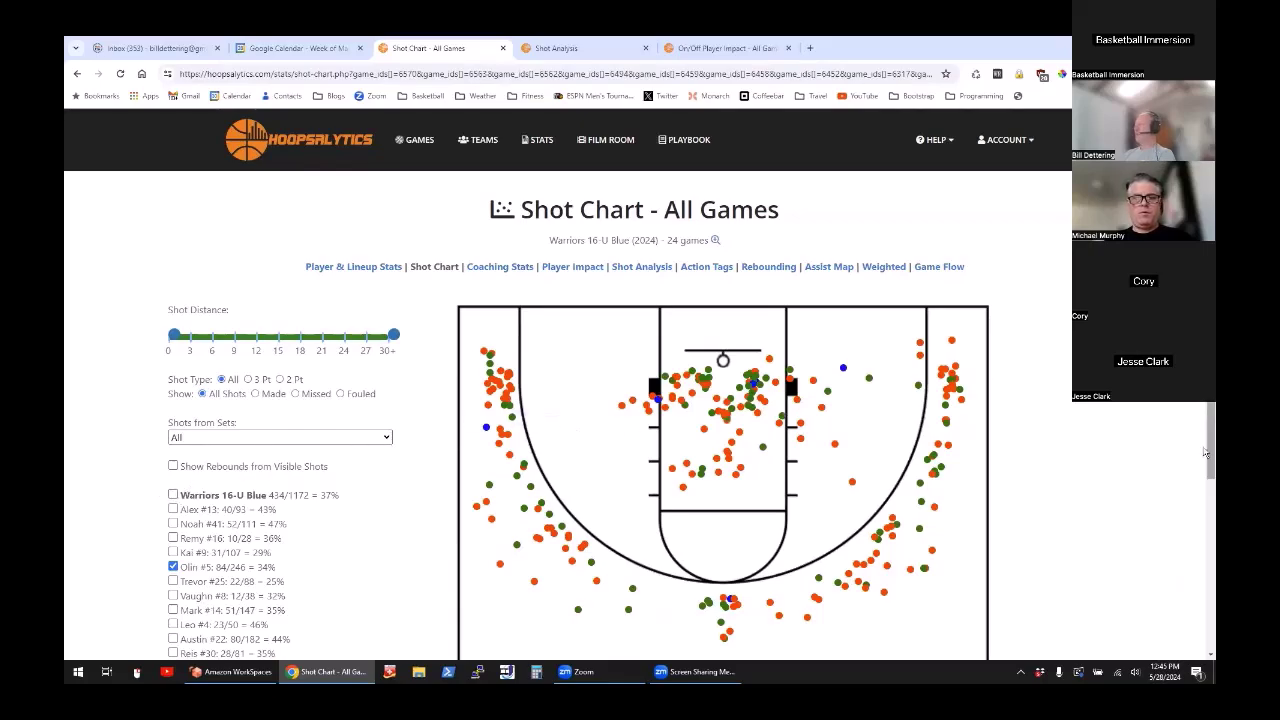
pyautogui.scroll(-2, 171, 514)
pyautogui.click(172, 514)
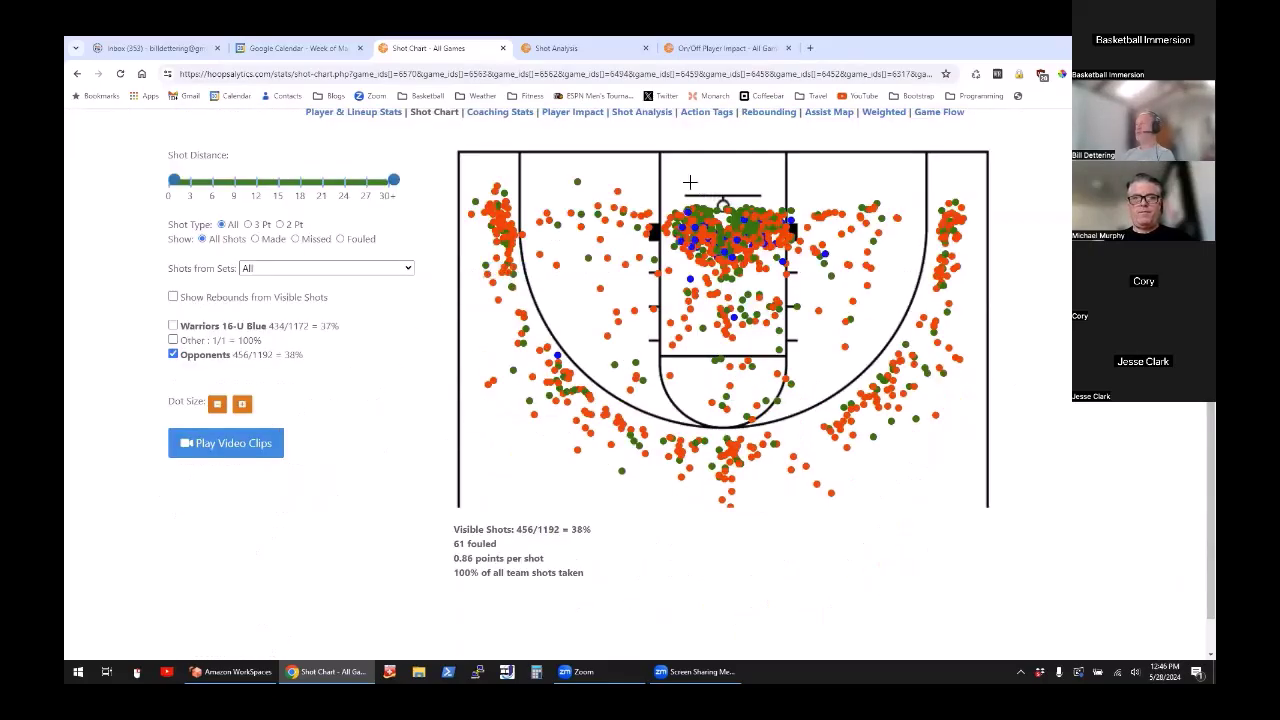
# Step: Exclude the opponents' paint shots (104/395 = 26%) and segment Shot Analysis by Quality Score
pyautogui.moveTo(656, 174); pyautogui.dragTo(810, 537)
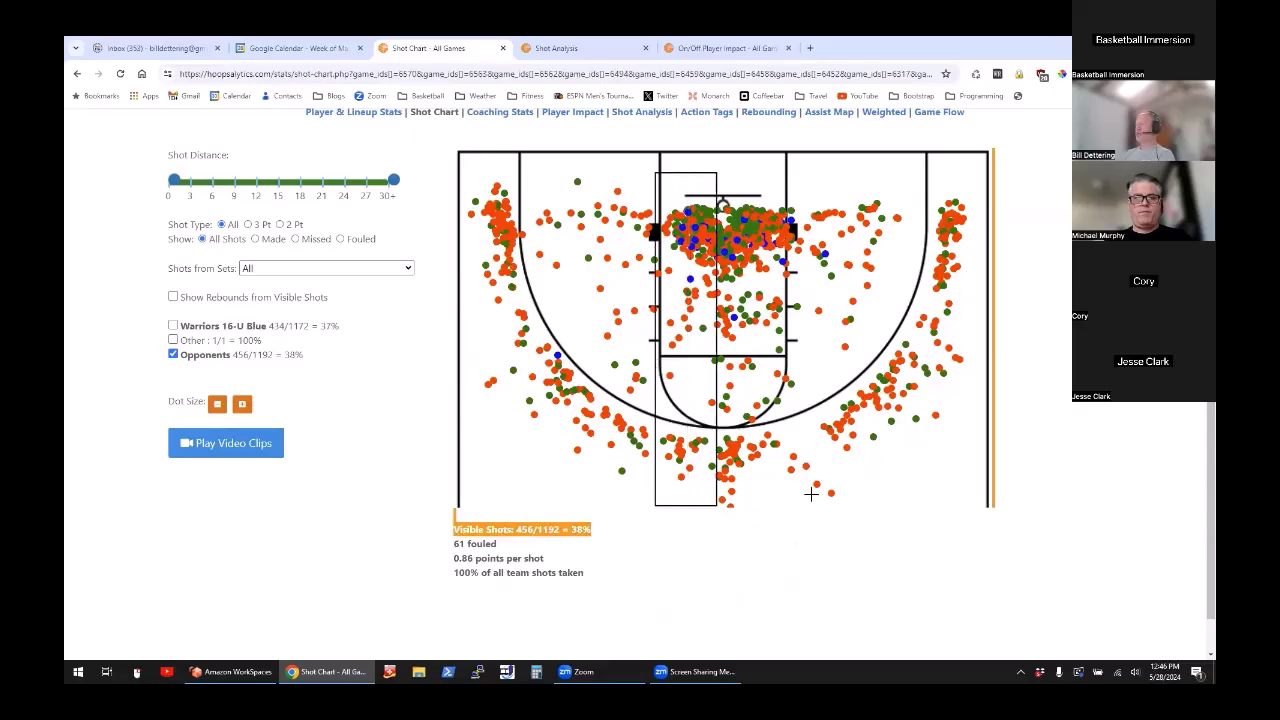
pyautogui.moveTo(811, 493); pyautogui.dragTo(790, 512)
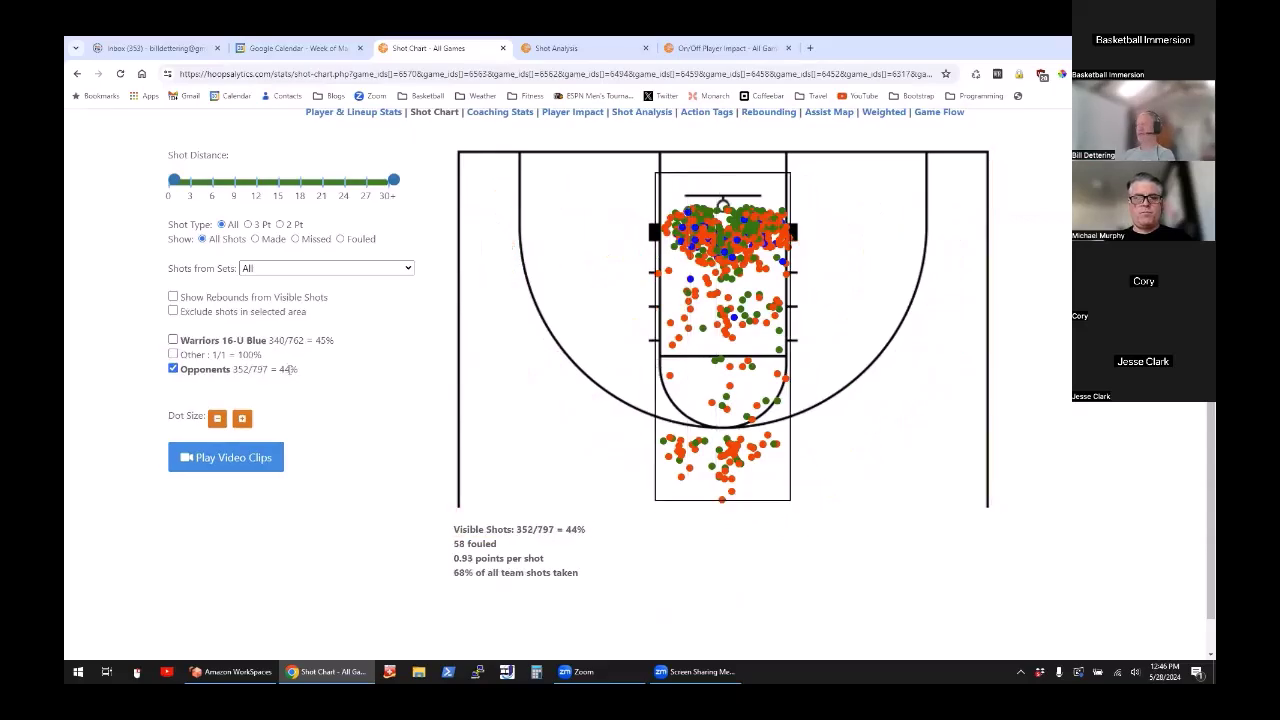
pyautogui.click(173, 311)
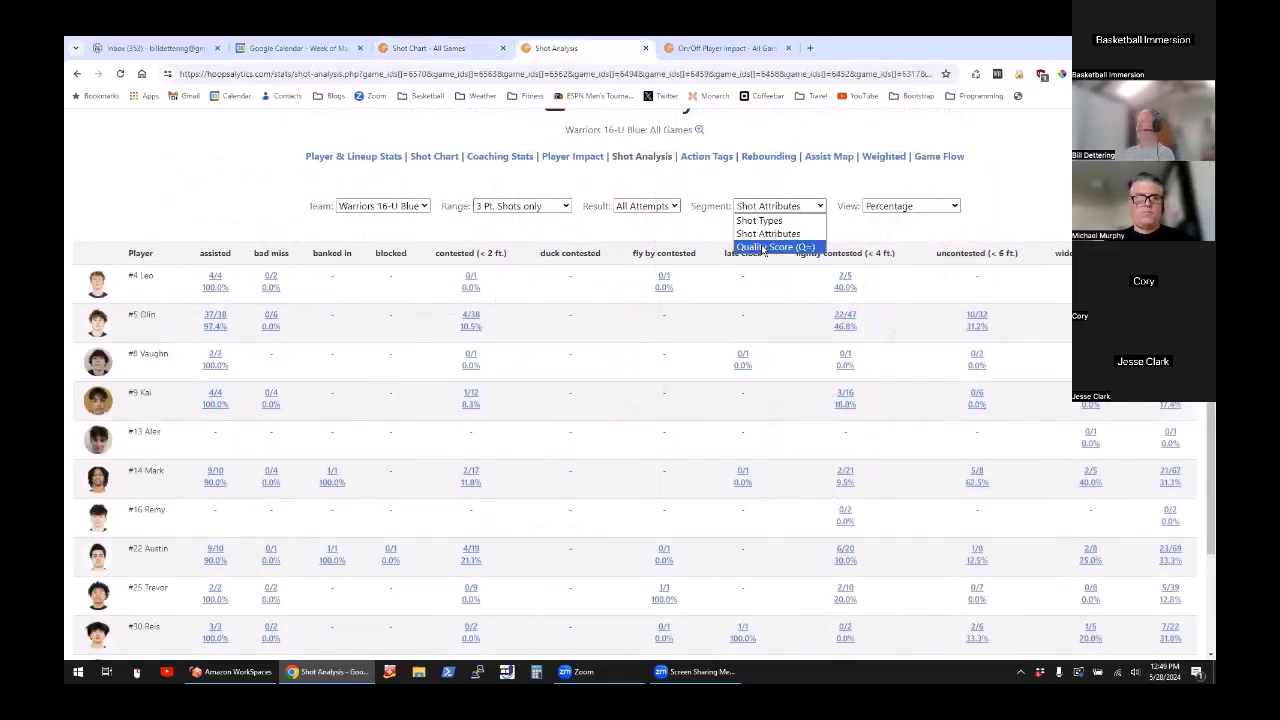
pyautogui.click(763, 247)
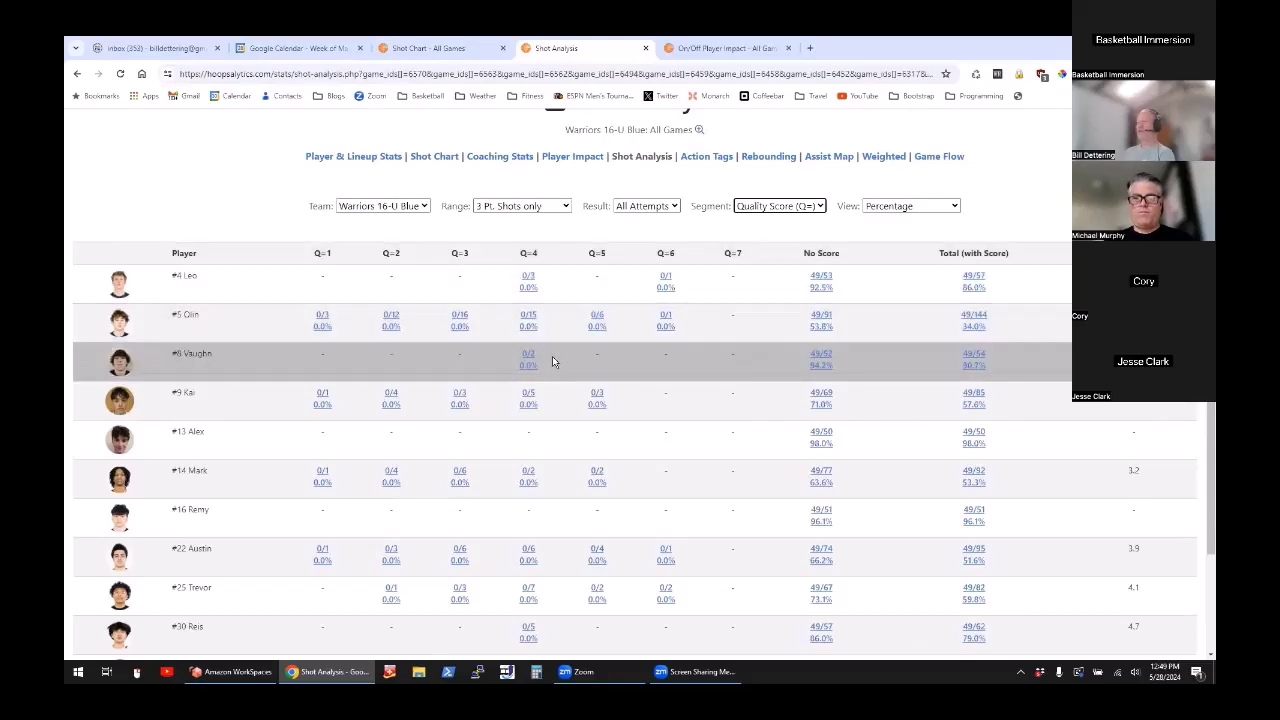
pyautogui.click(522, 205)
pyautogui.scroll(-2, 640, 400)
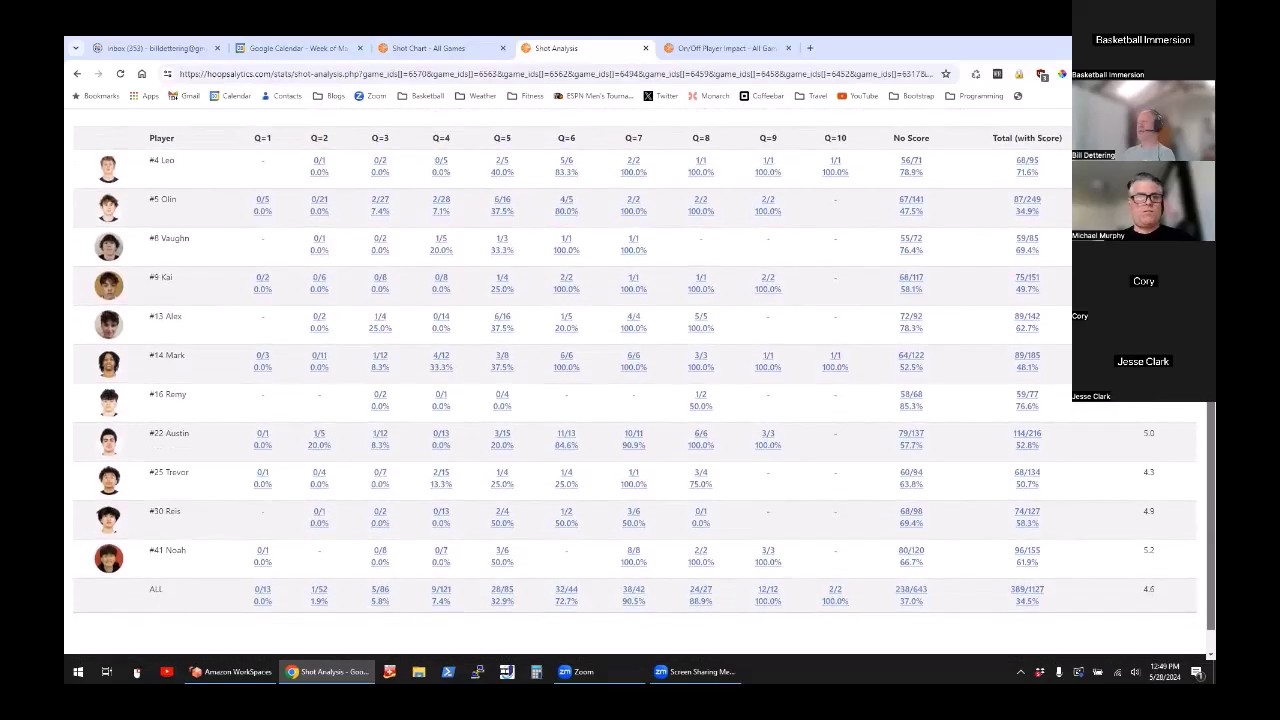
pyautogui.scroll(1, 640, 400)
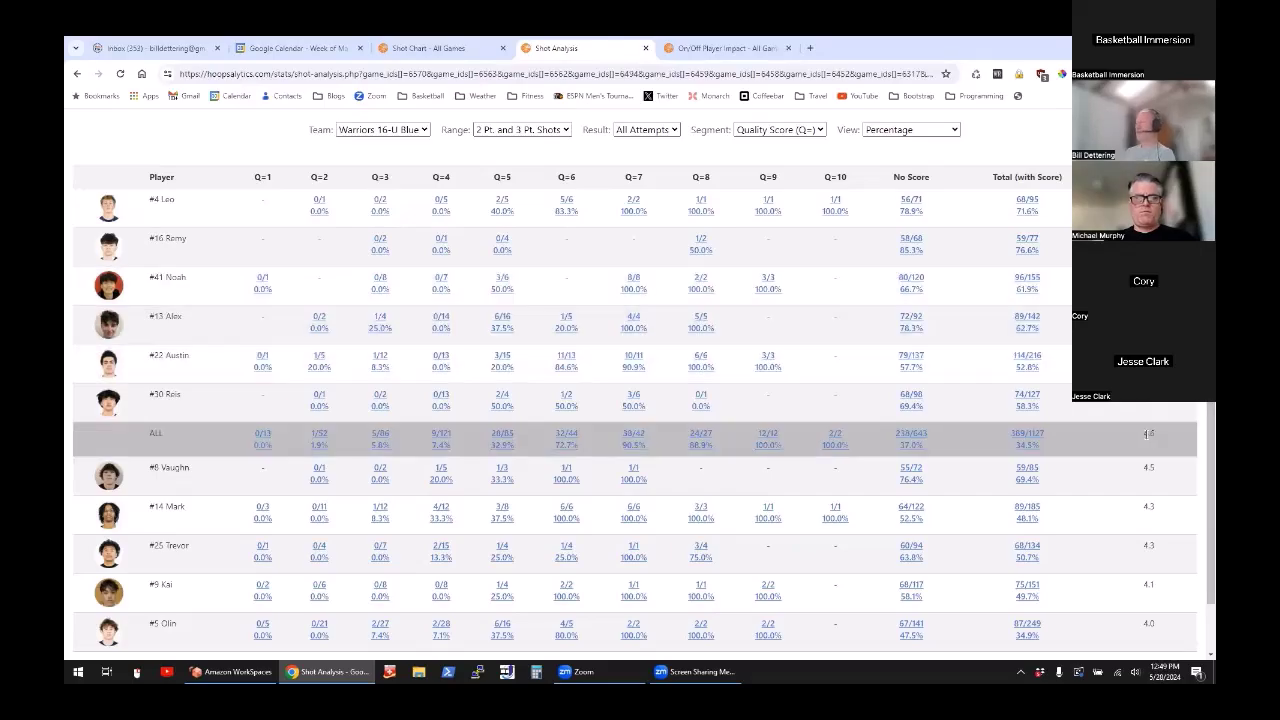
pyautogui.scroll(-2, 1140, 560)
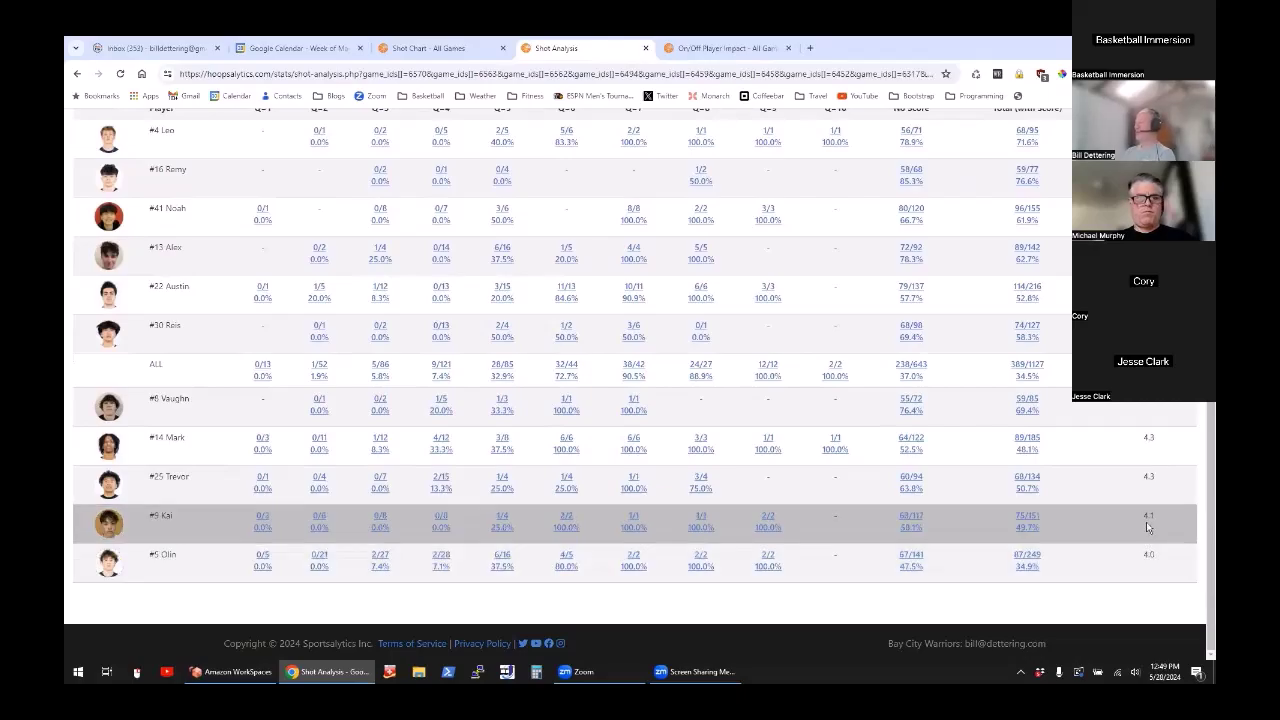
pyautogui.scroll(3, 1051, 340)
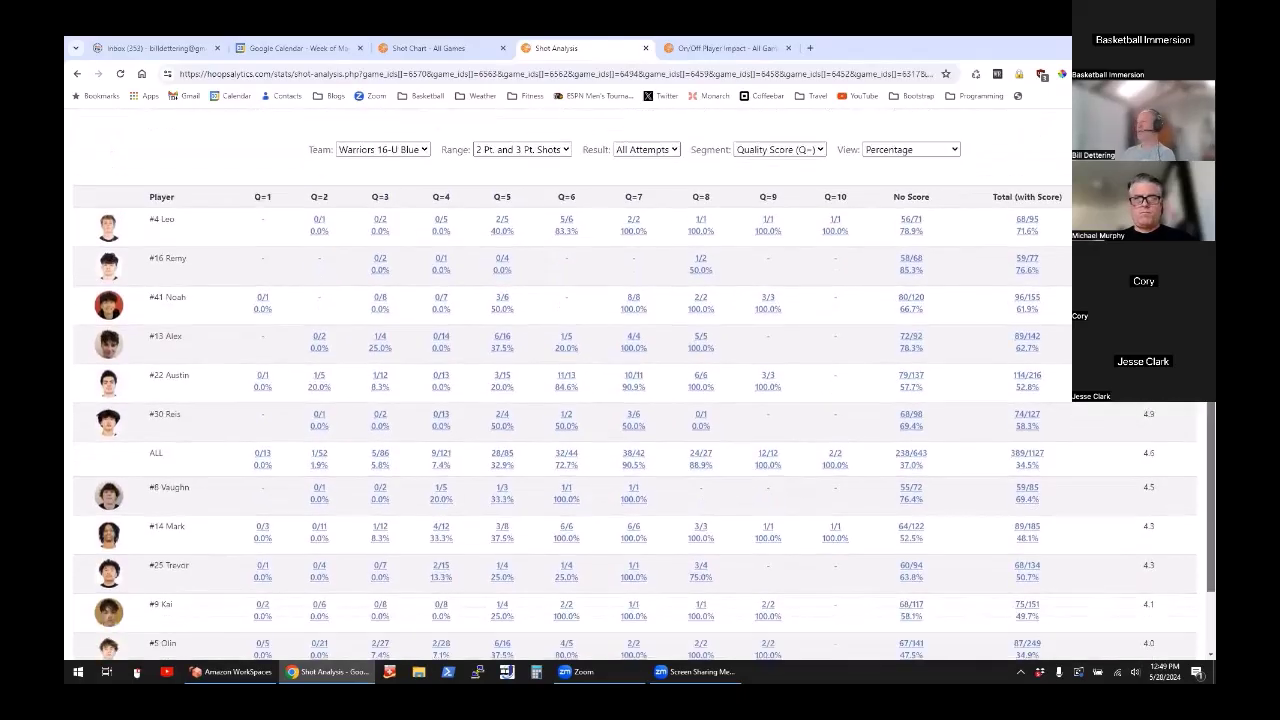
pyautogui.scroll(-1, 1057, 334)
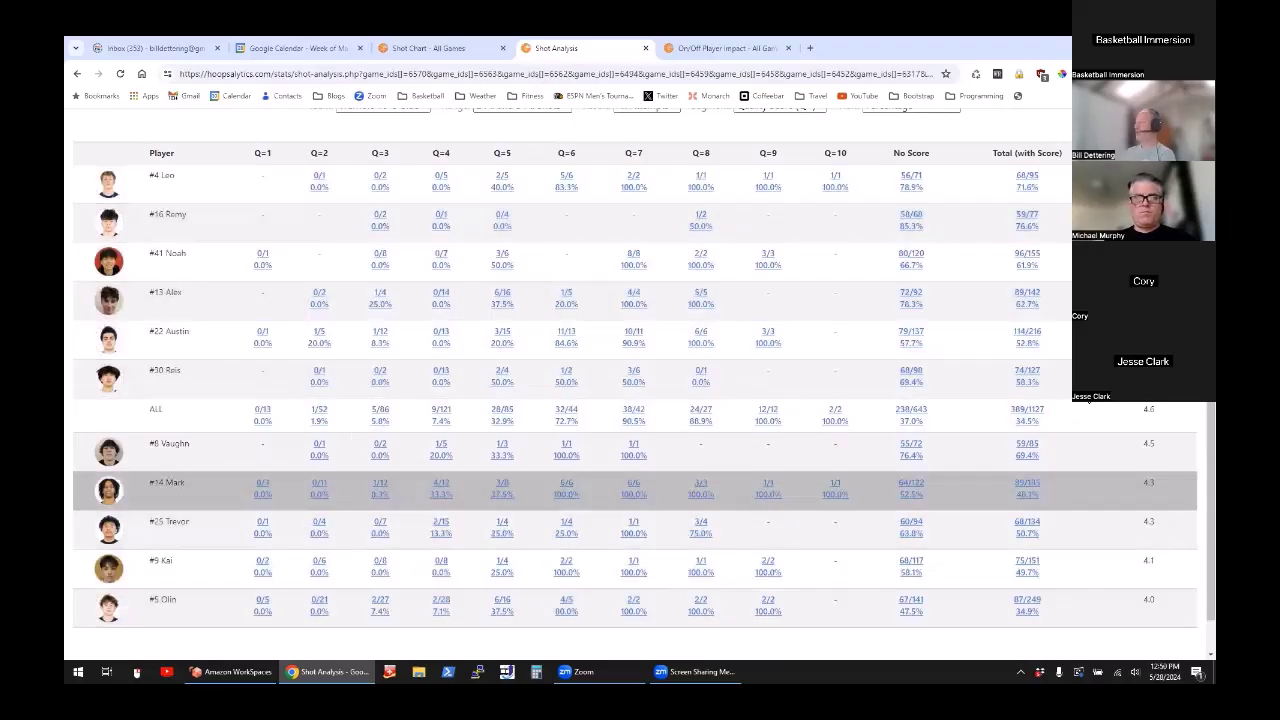
pyautogui.moveTo(1205, 421); pyautogui.dragTo(1205, 412)
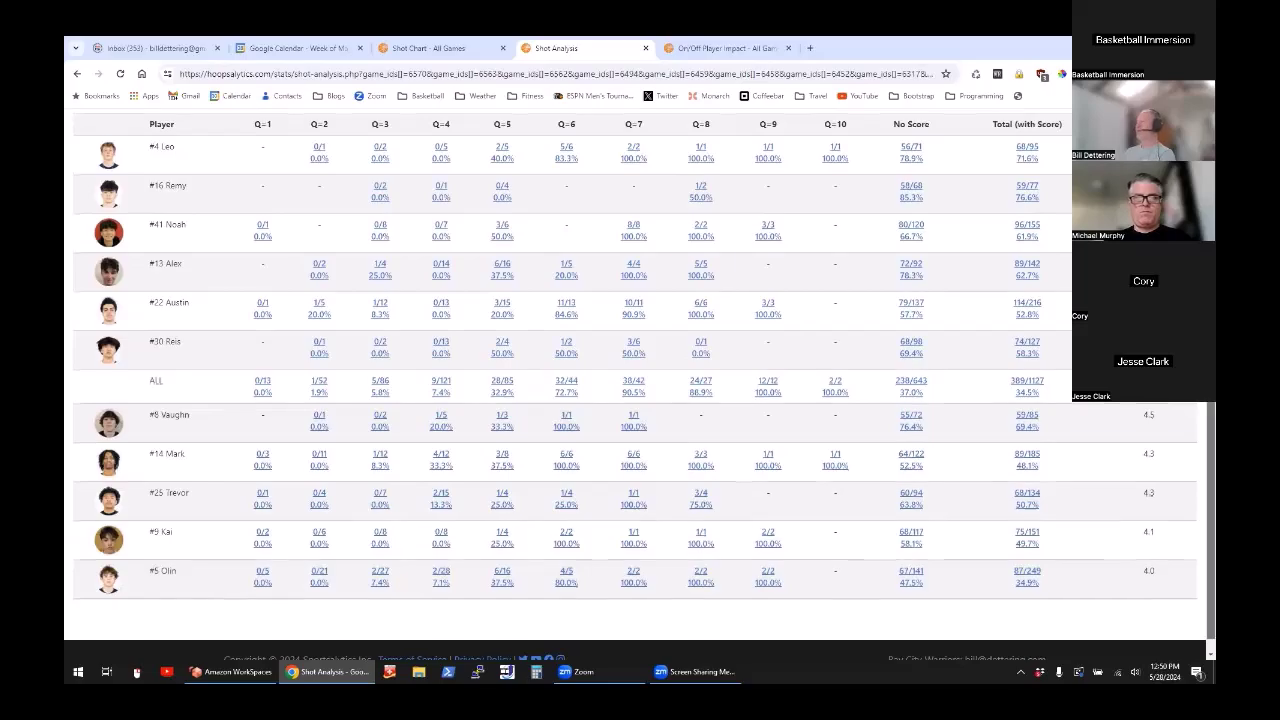
pyautogui.scroll(3, 710, 188)
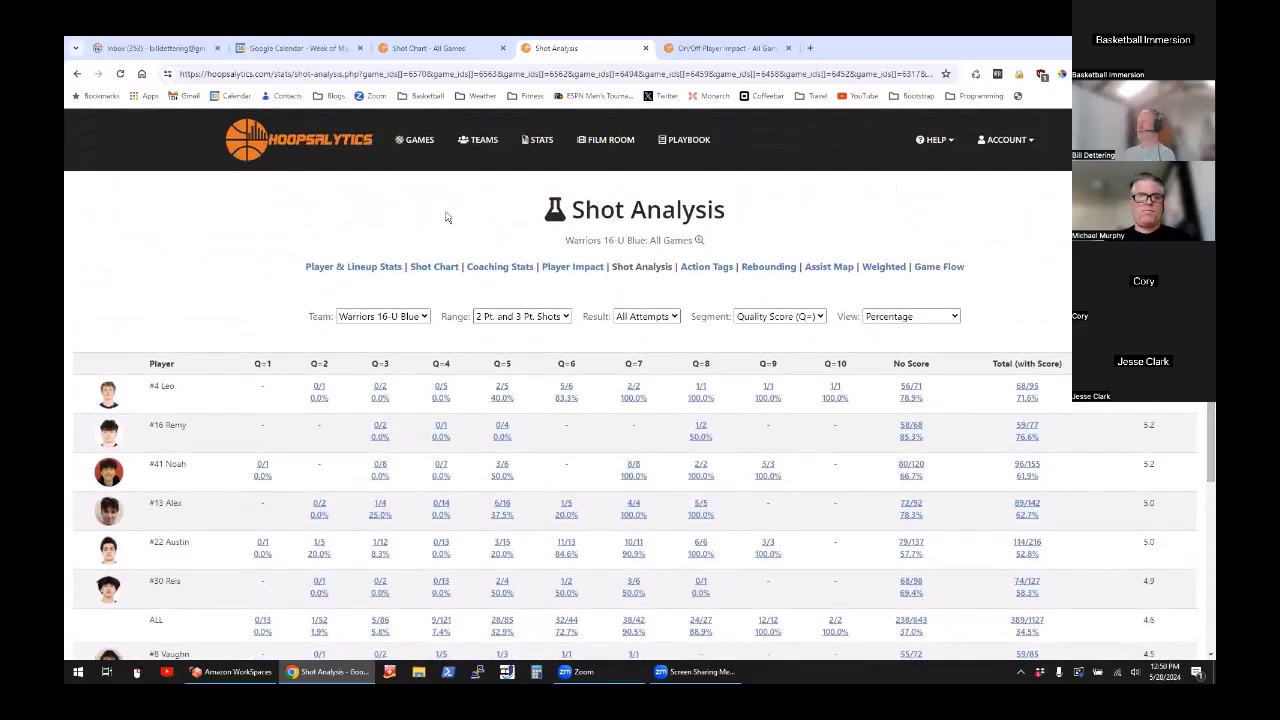
# Step: View the Rebounding – All Games page: OReb 39.9% vs 34.7% and the rebound court map
pyautogui.click(768, 267)
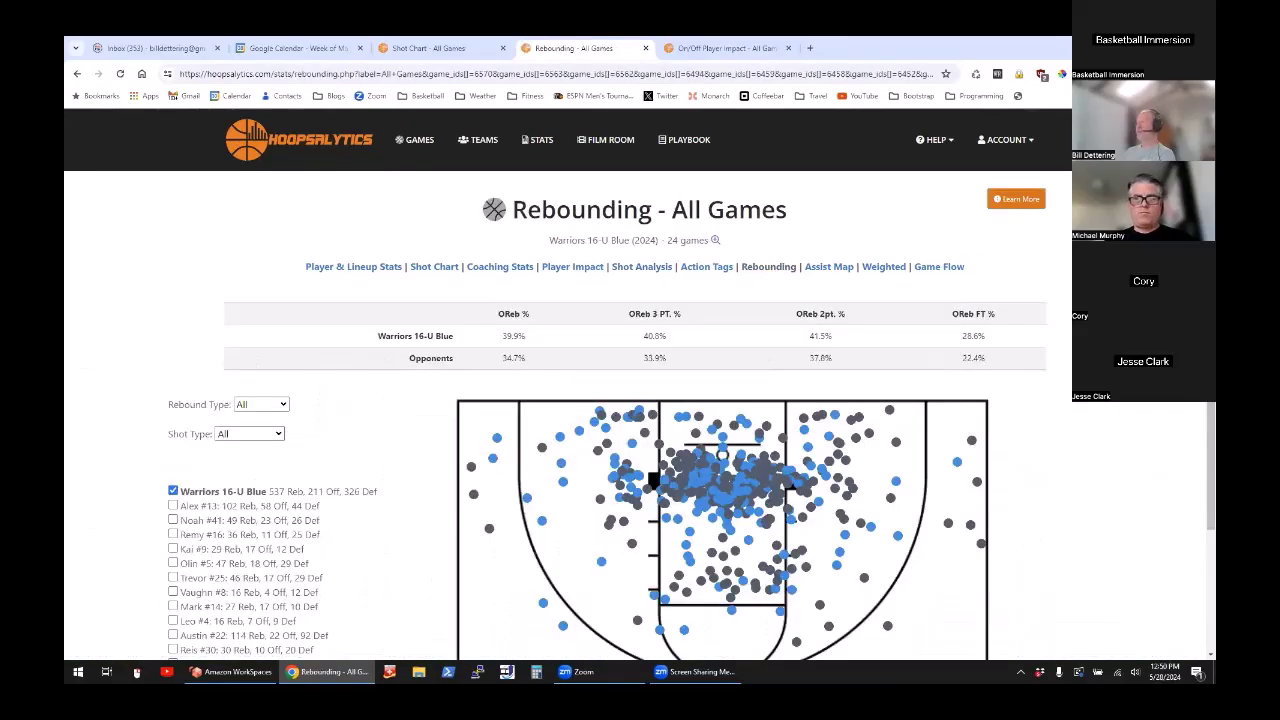
pyautogui.scroll(-2, 640, 384)
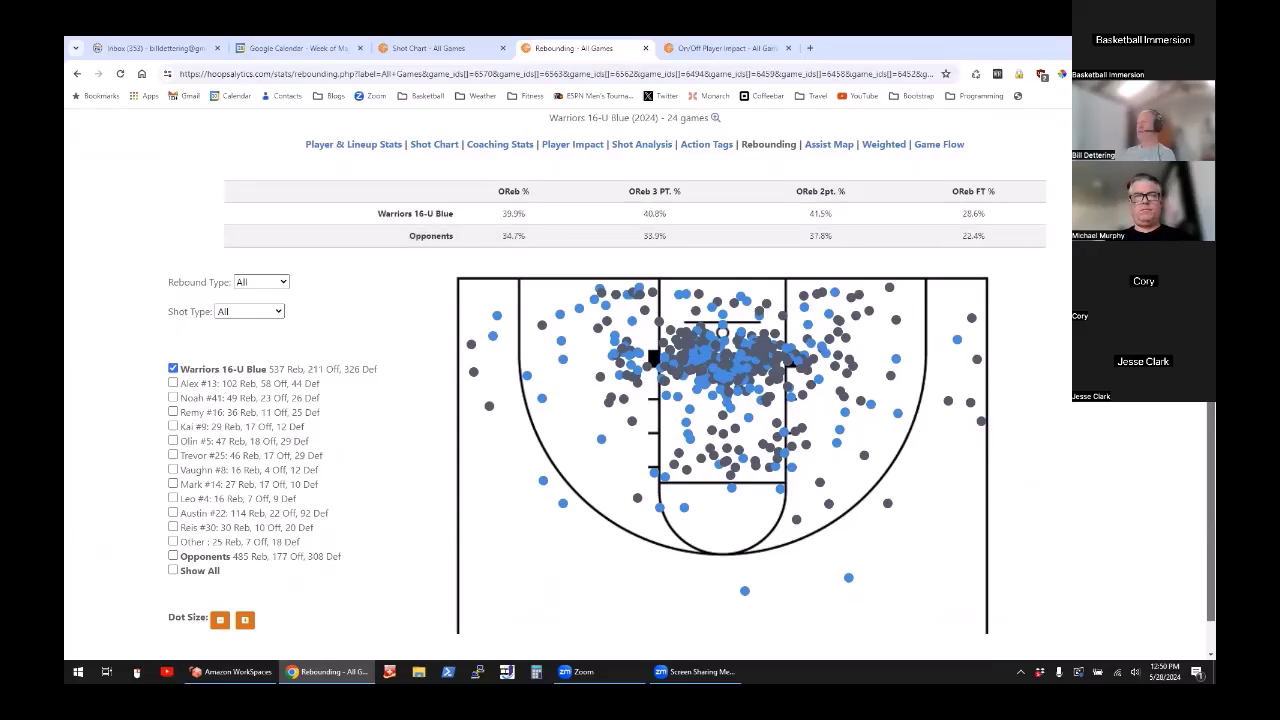
pyautogui.scroll(3, 443, 217)
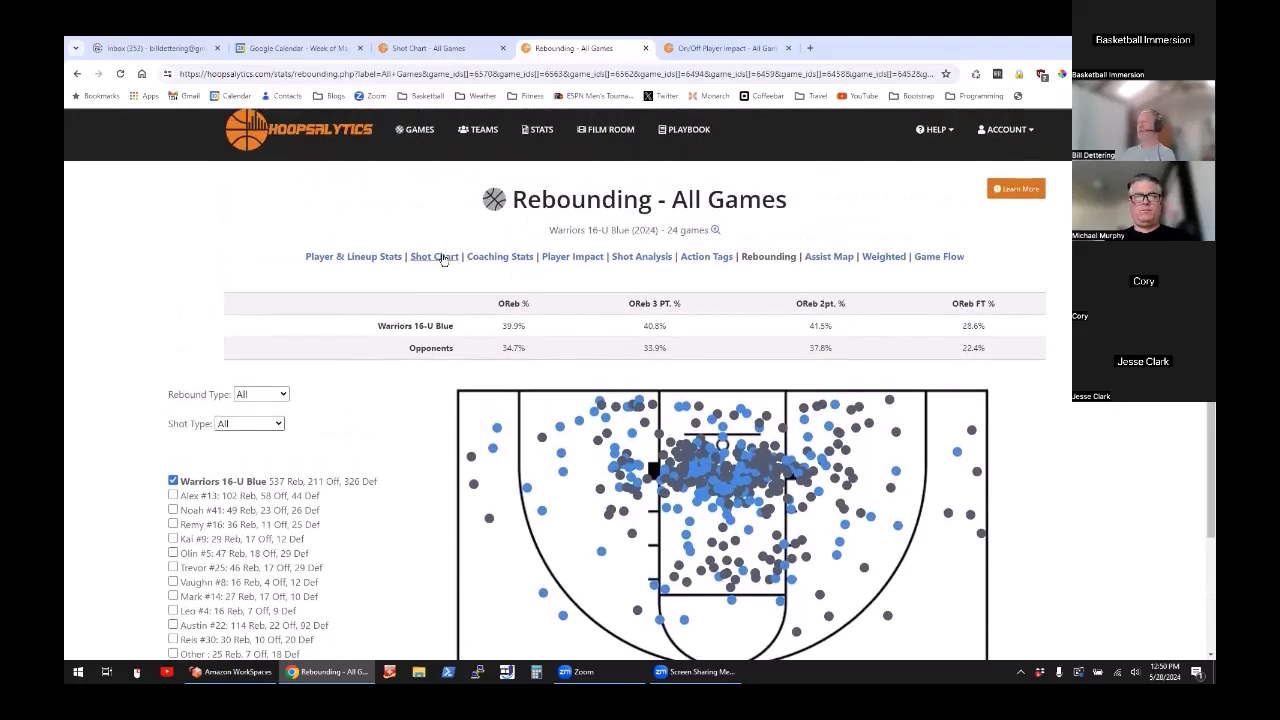
# Step: Chart left-corner shots with their rebounds, then expand the Game Summary's Play by Play
pyautogui.click(443, 258)
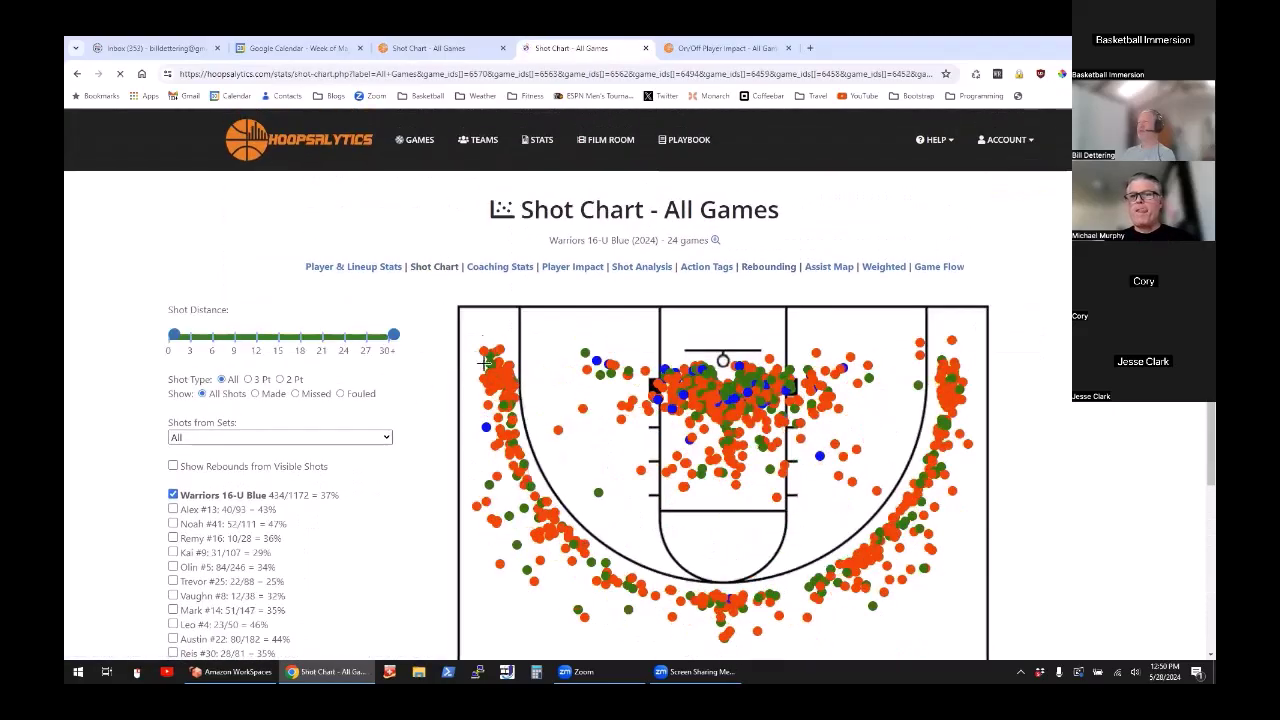
pyautogui.moveTo(471, 338); pyautogui.dragTo(533, 420)
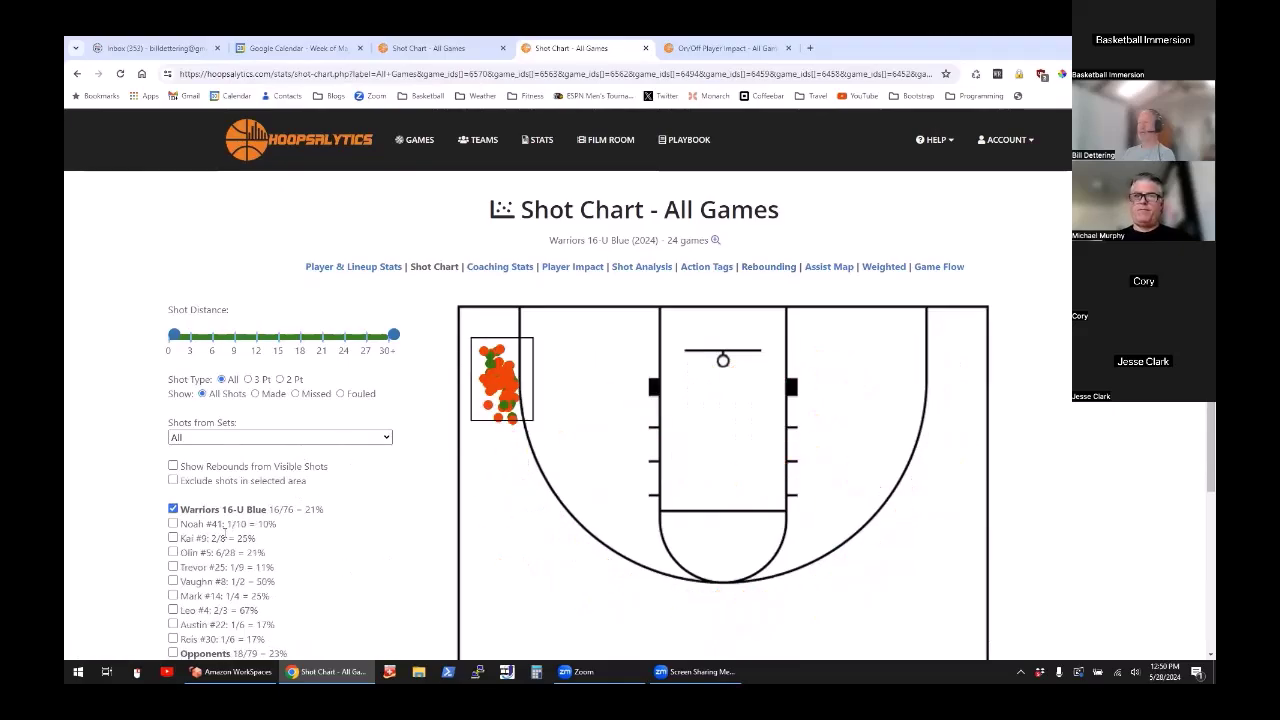
pyautogui.click(173, 467)
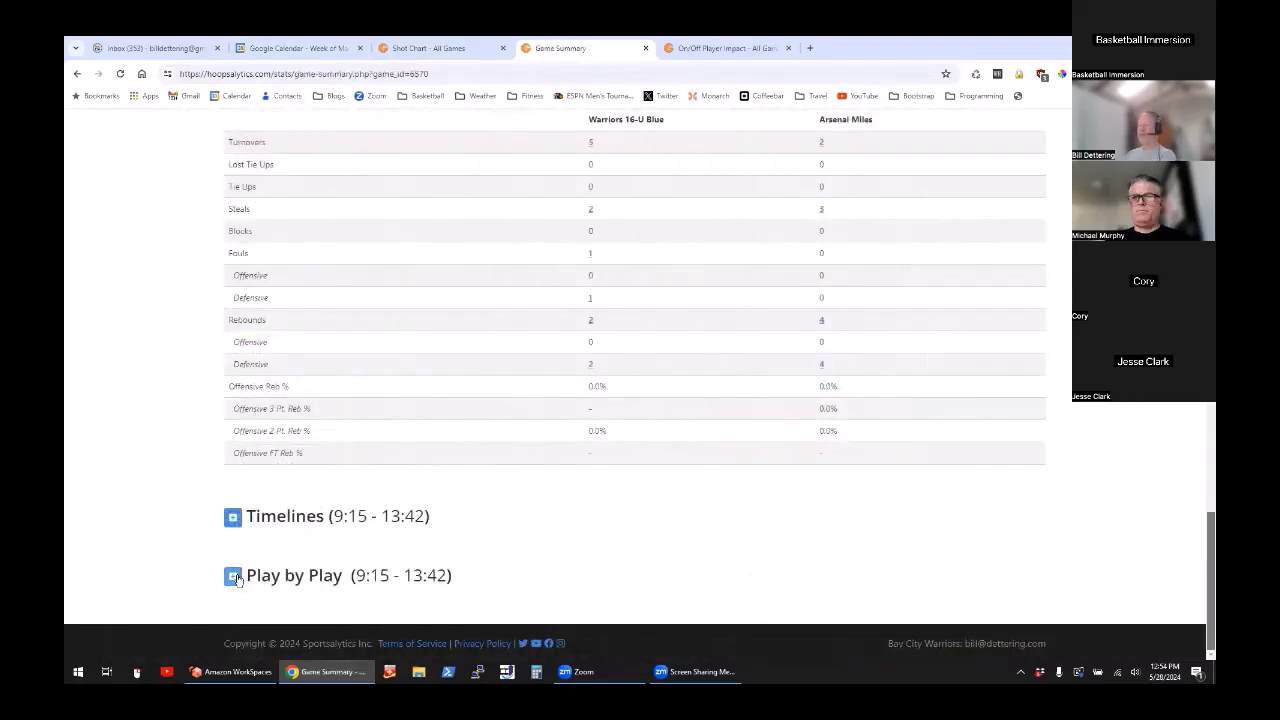
pyautogui.click(234, 577)
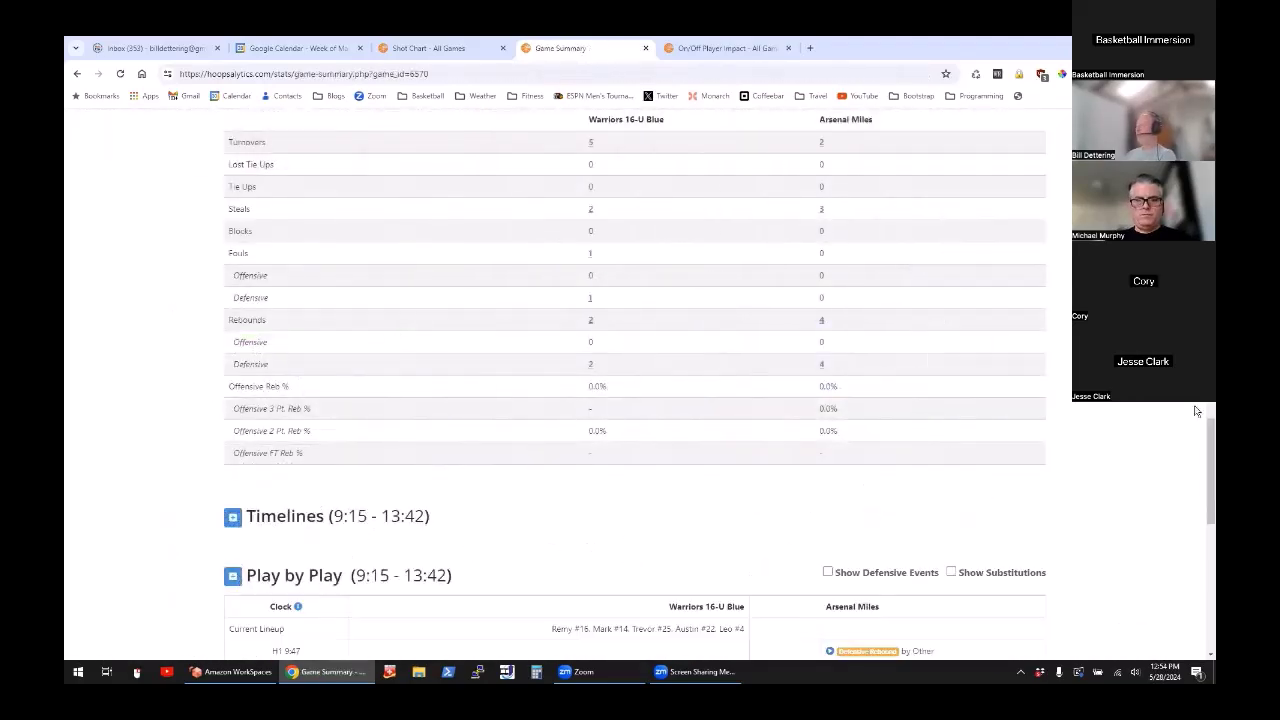
# Step: Reset the time range so the score graph and Play by Play cover the full 70–71 game
pyautogui.scroll(-4, 1206, 490)
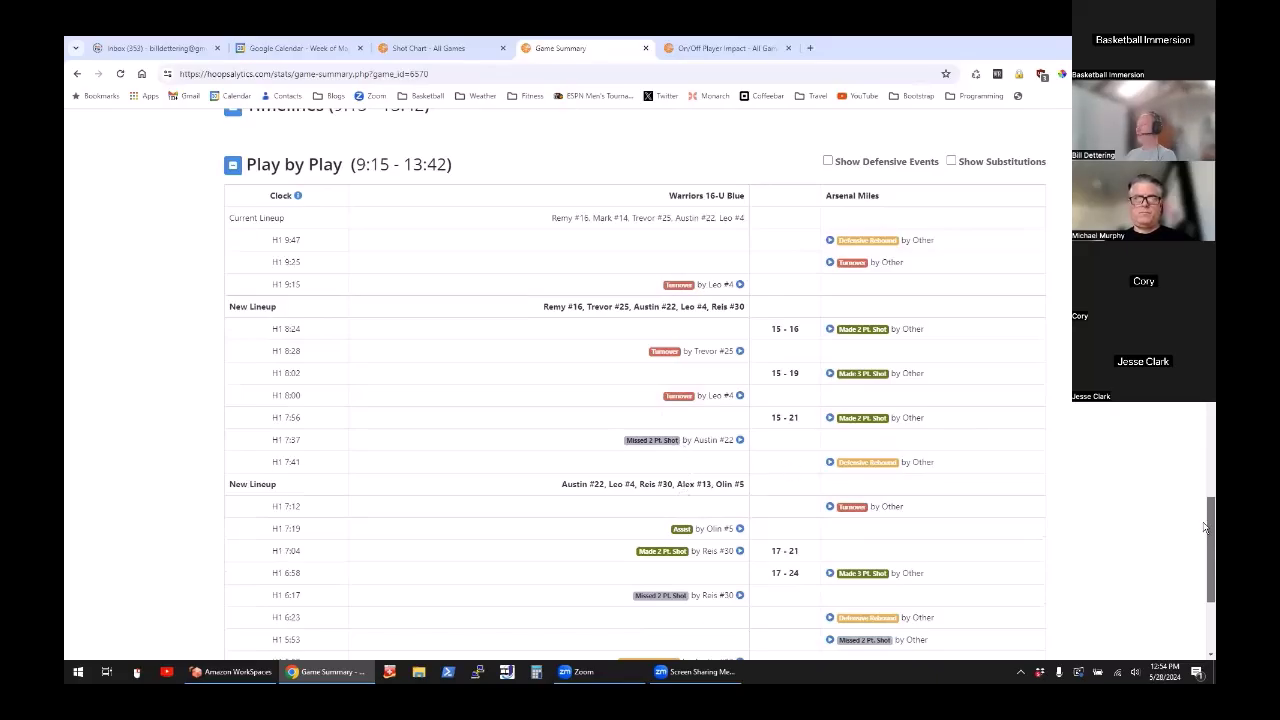
pyautogui.scroll(-2, 1206, 540)
pyautogui.scroll(3, 1206, 520)
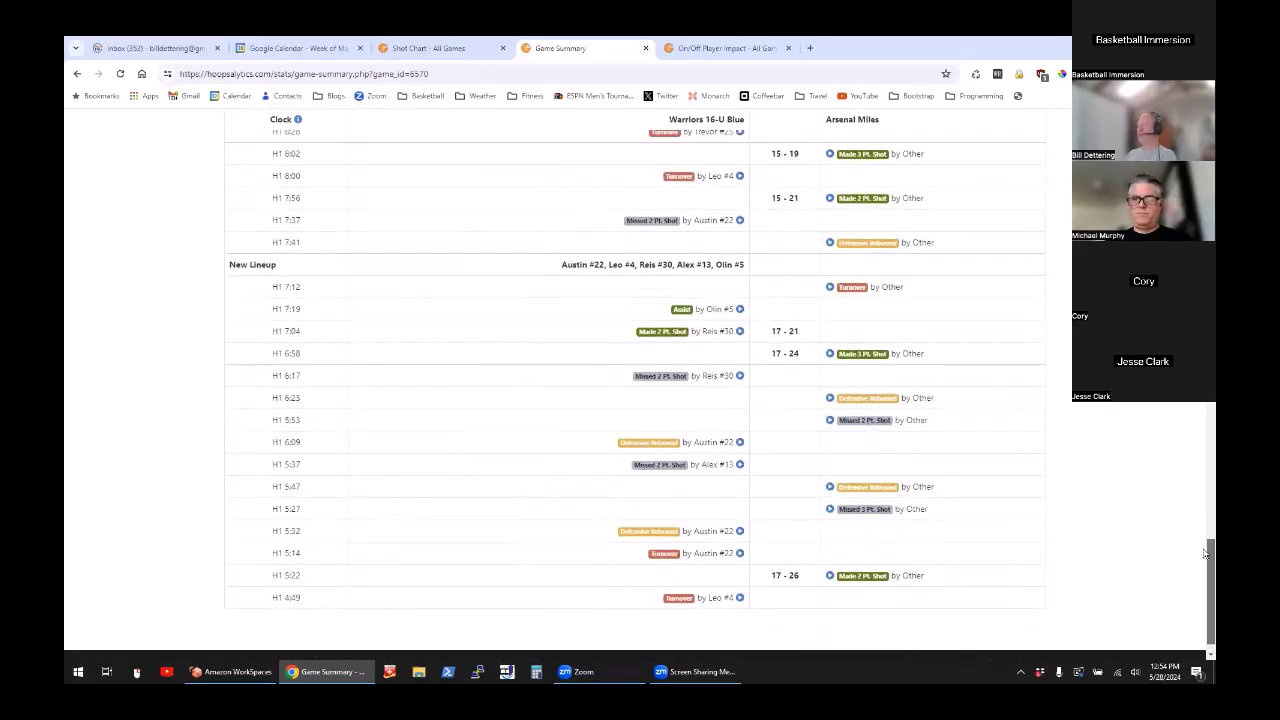
pyautogui.scroll(10, 1206, 460)
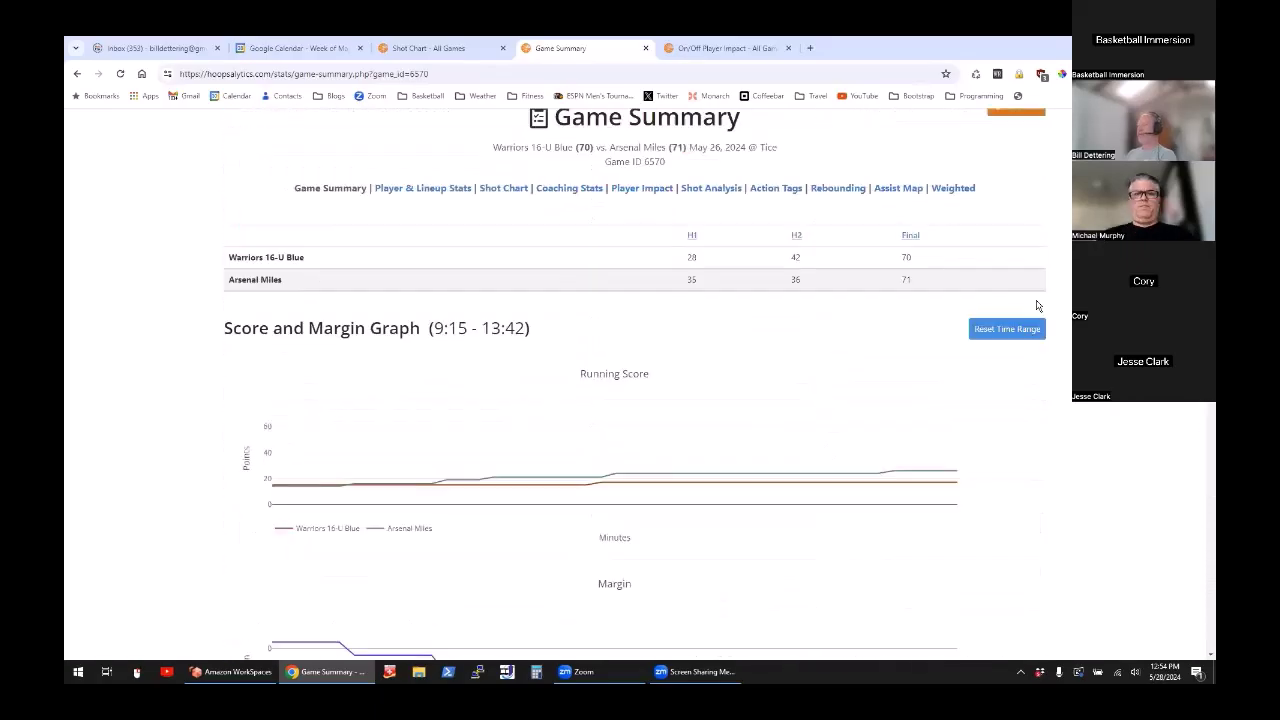
pyautogui.click(1021, 333)
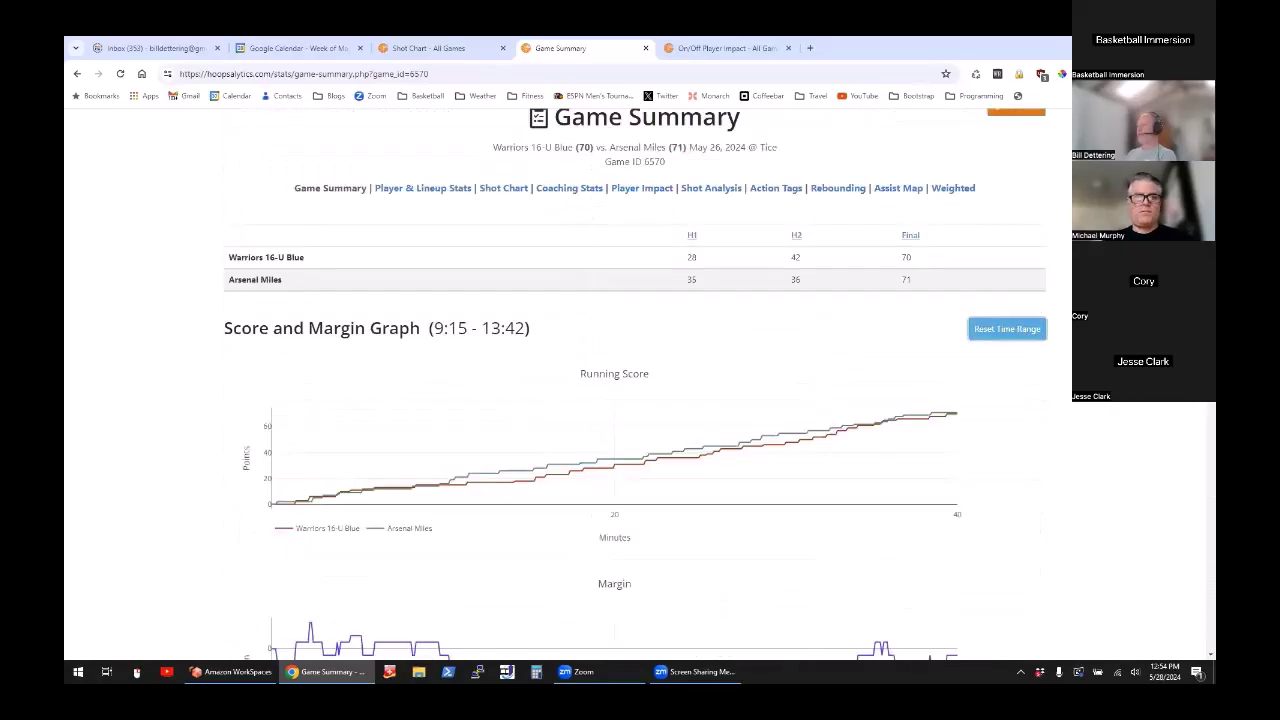
pyautogui.scroll(-10, 1021, 333)
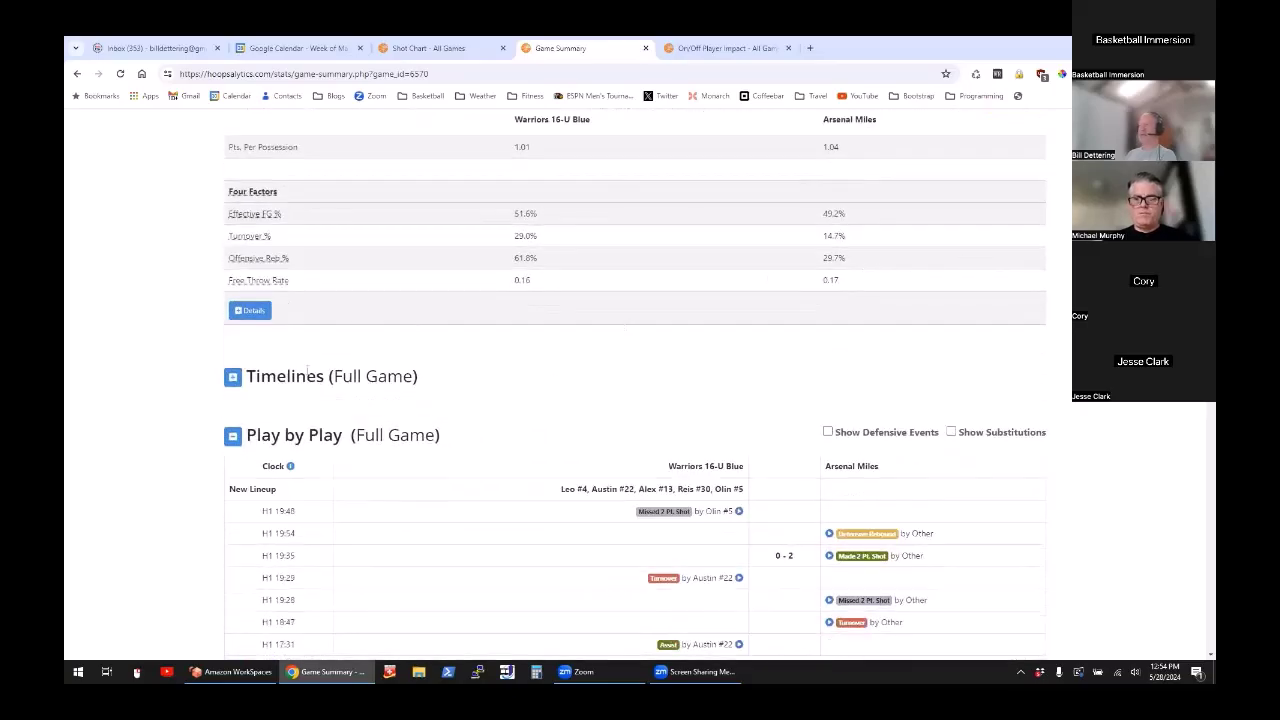
# Step: Expand Timelines and scroll through the per-player shooting timelines
pyautogui.click(232, 377)
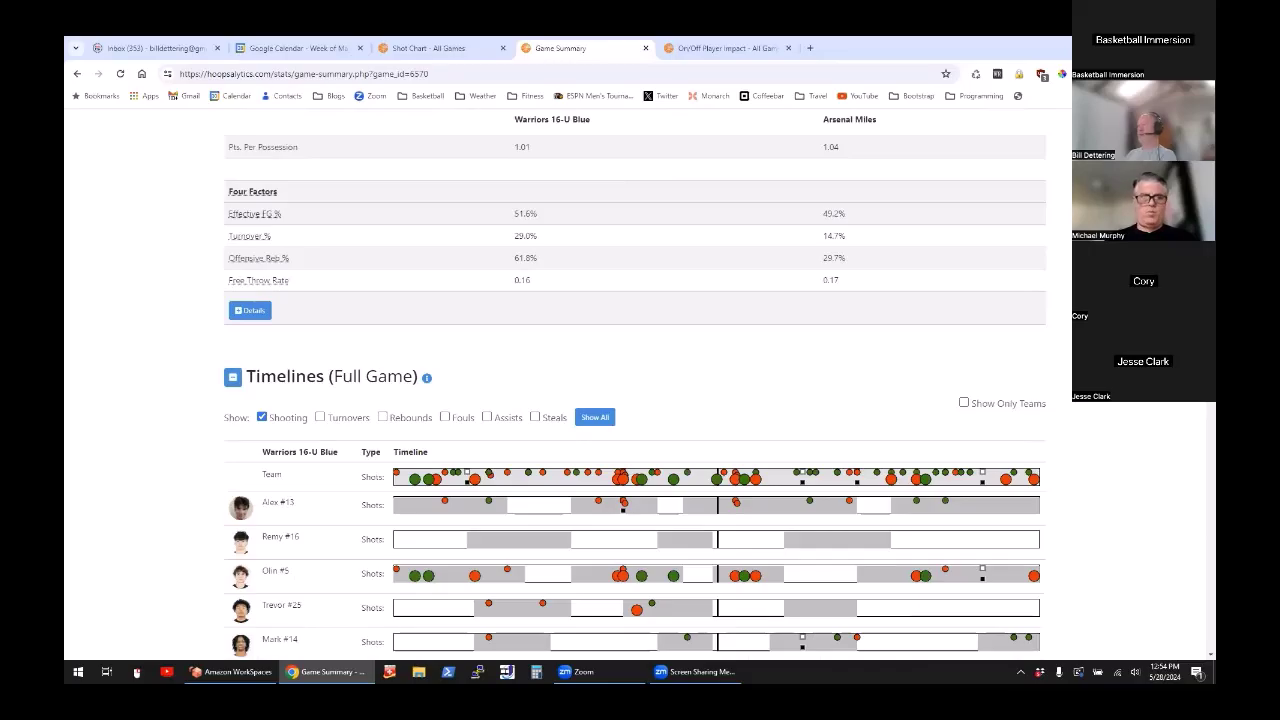
pyautogui.scroll(-3, 287, 183)
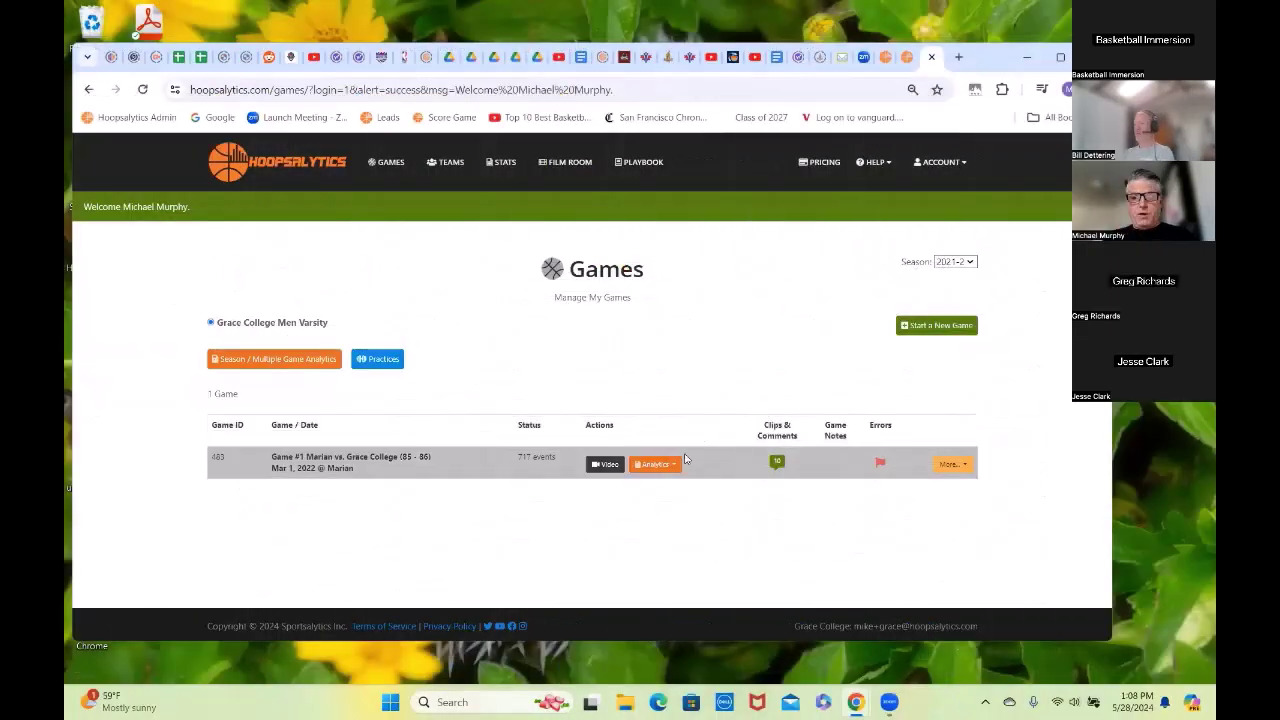
# Step: Open the Marian vs. Grace College game summary and view its Action Tags totals
pyautogui.click(655, 464)
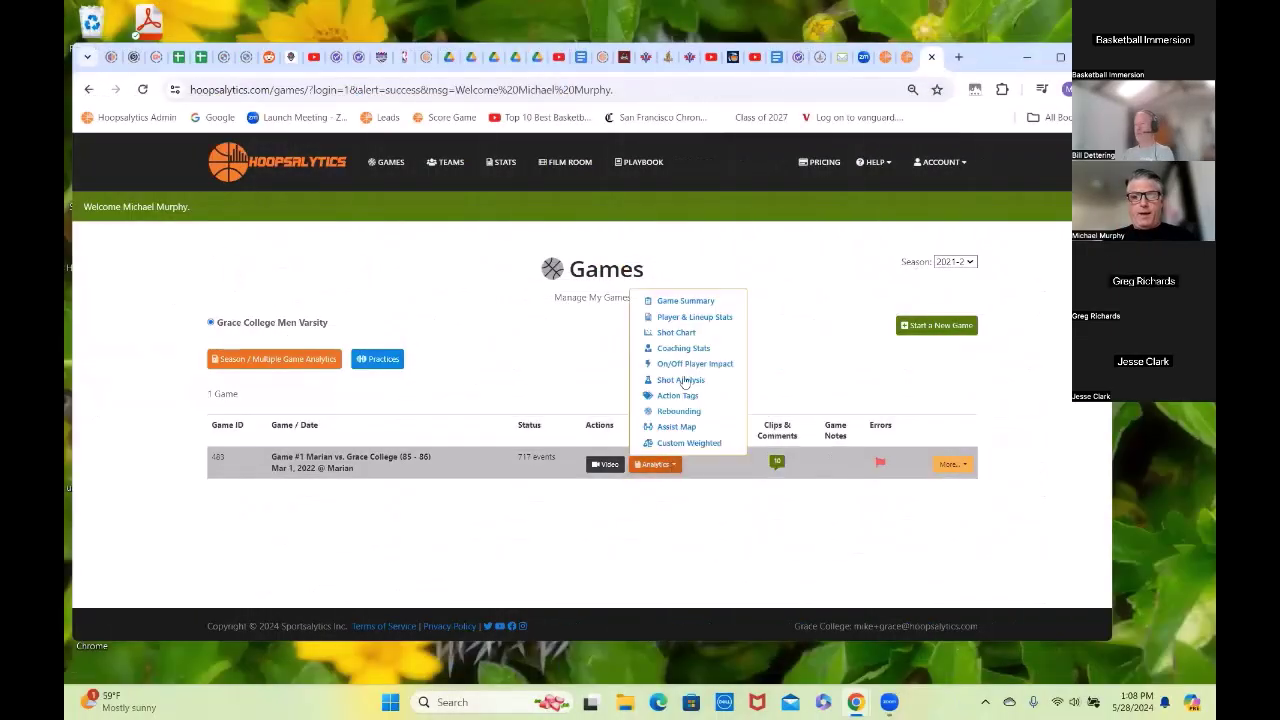
pyautogui.click(699, 302)
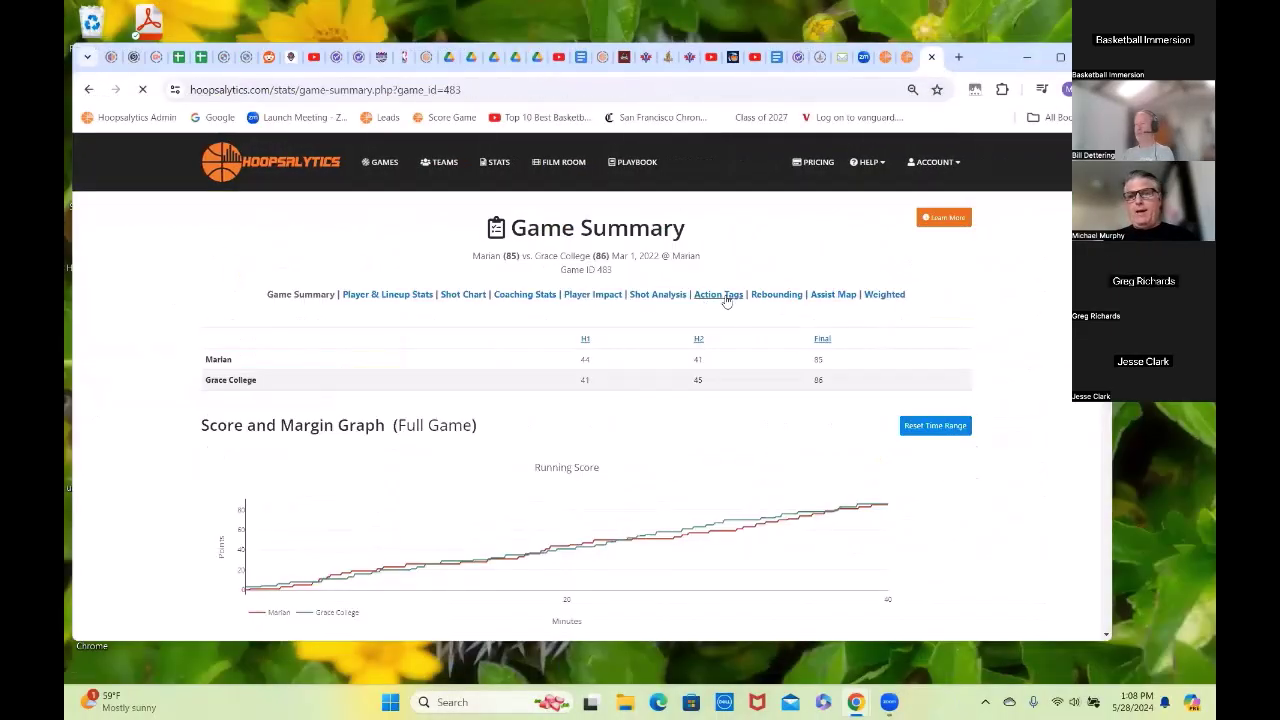
pyautogui.click(726, 300)
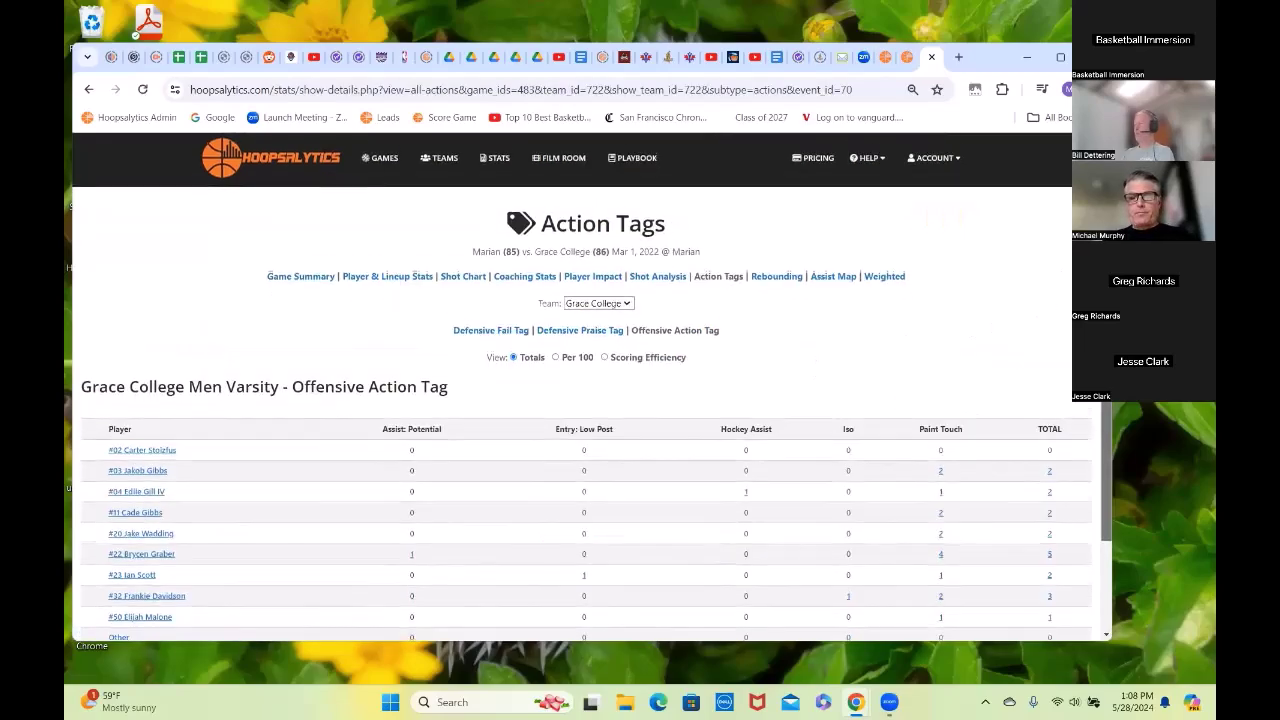
pyautogui.scroll(-2, 590, 400)
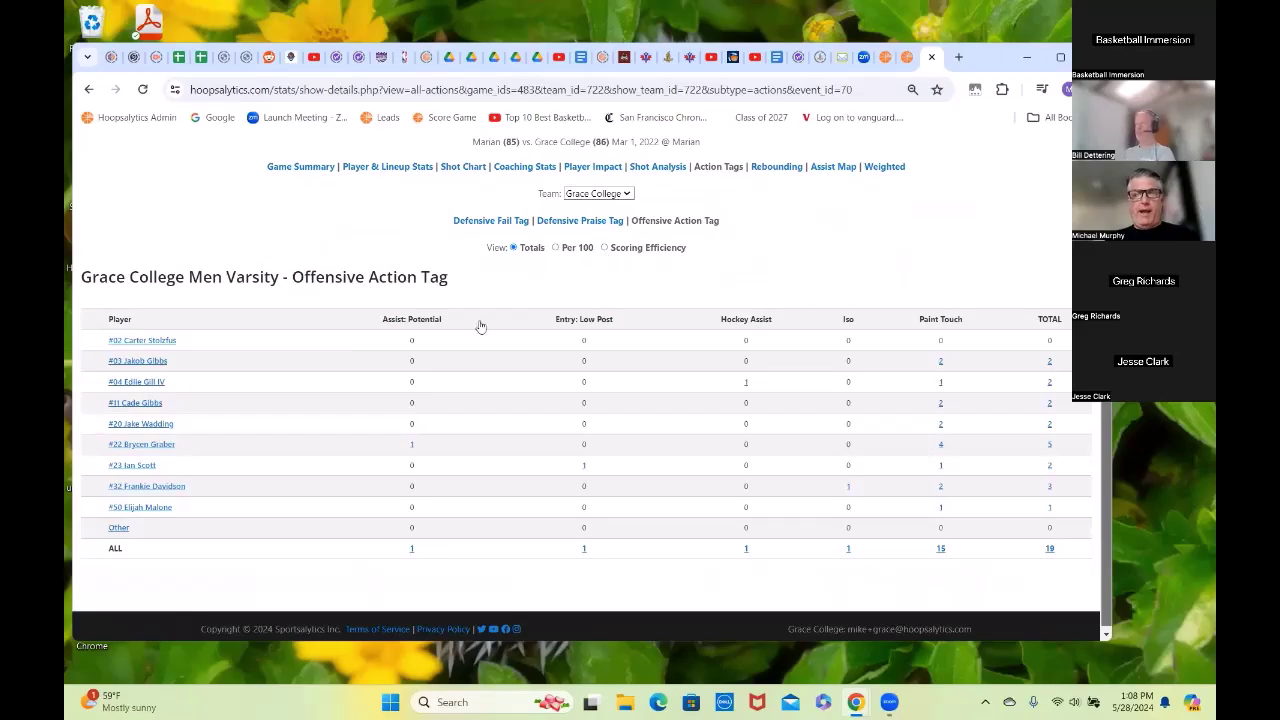
# Step: Show scoring efficiency per action: Paint Touch 1.40 points (15x), overall 1.37 (19x)
pyautogui.click(604, 248)
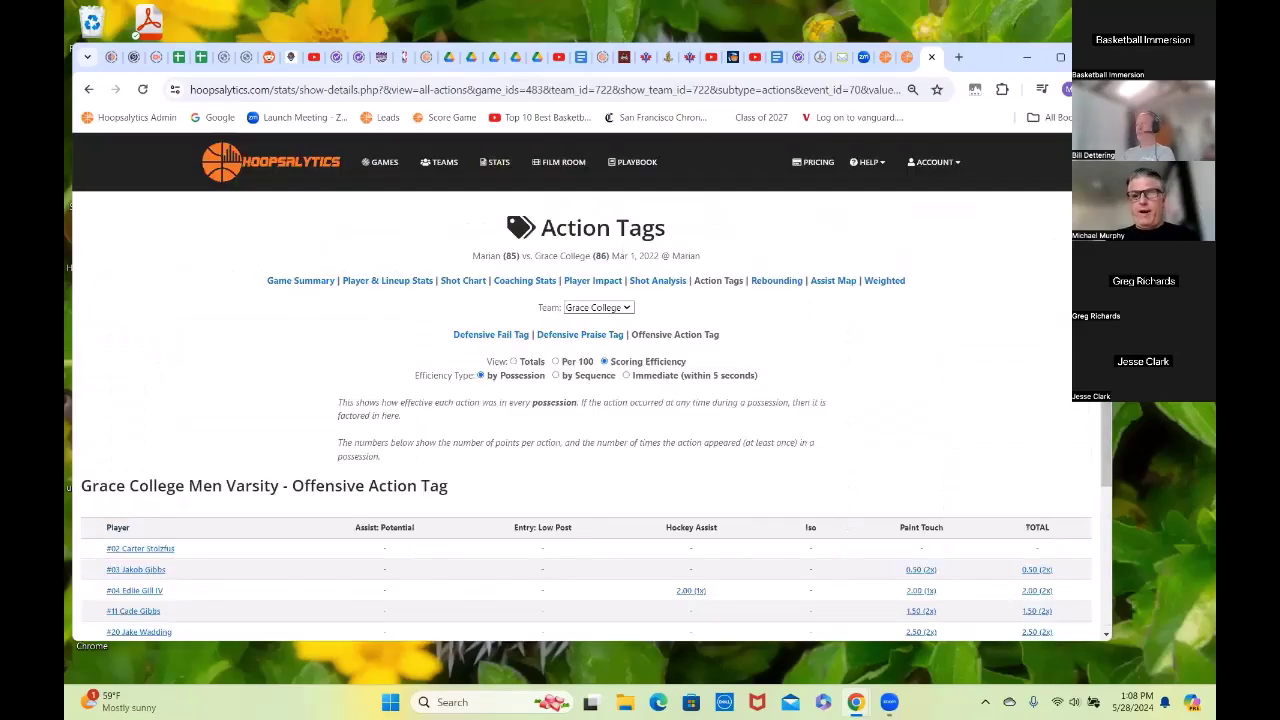
pyautogui.scroll(-3, 916, 370)
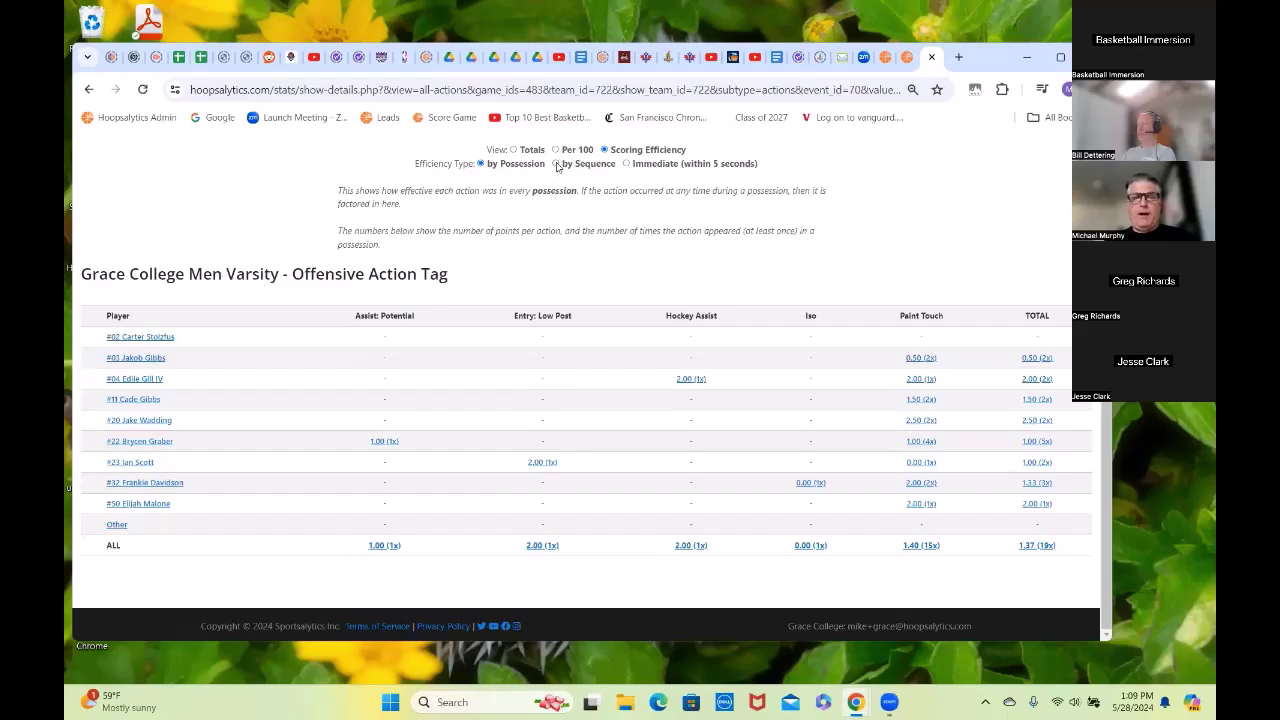
# Step: Change action-tag efficiency from possession to Immediate (within 5 seconds)
pyautogui.click(556, 164)
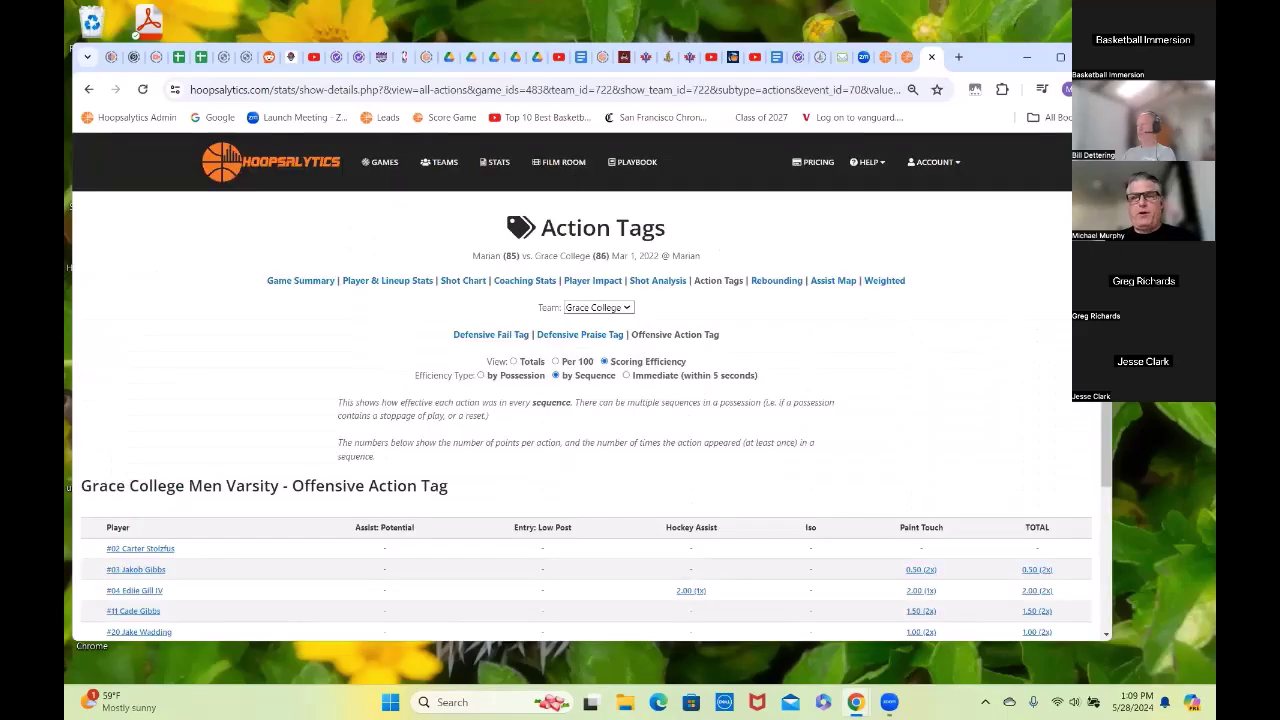
pyautogui.scroll(-3, 985, 254)
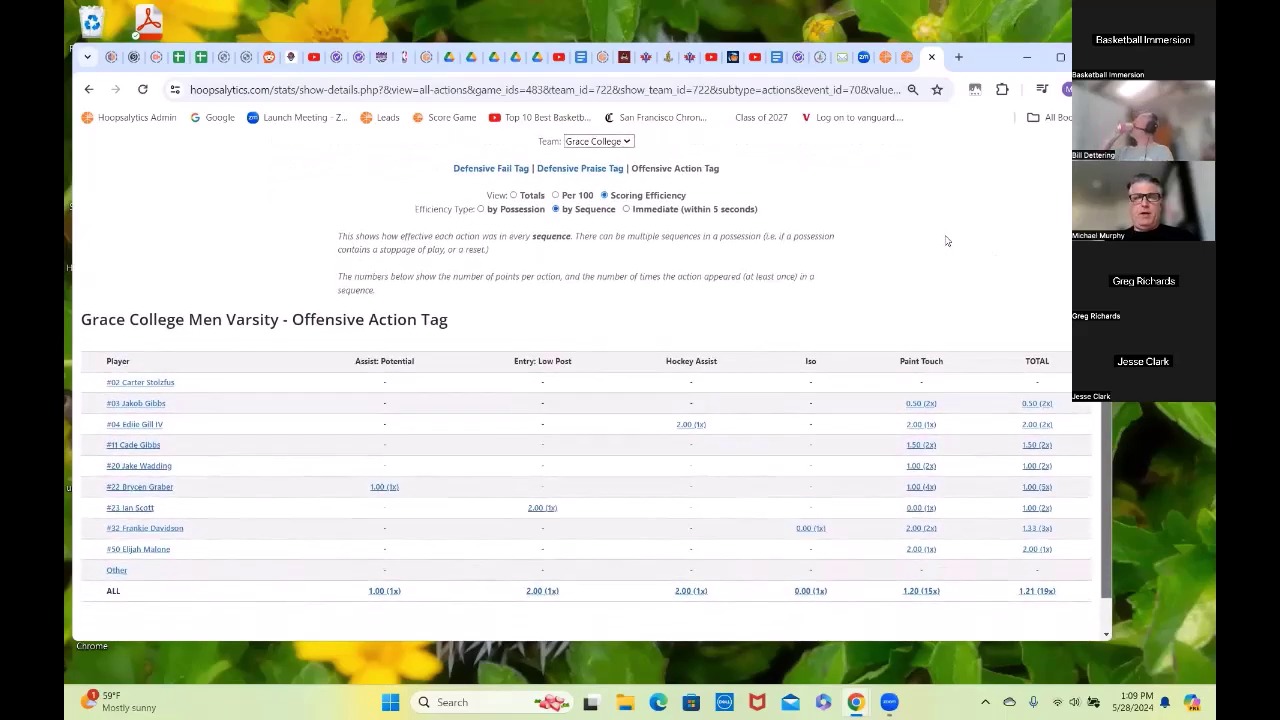
pyautogui.click(626, 210)
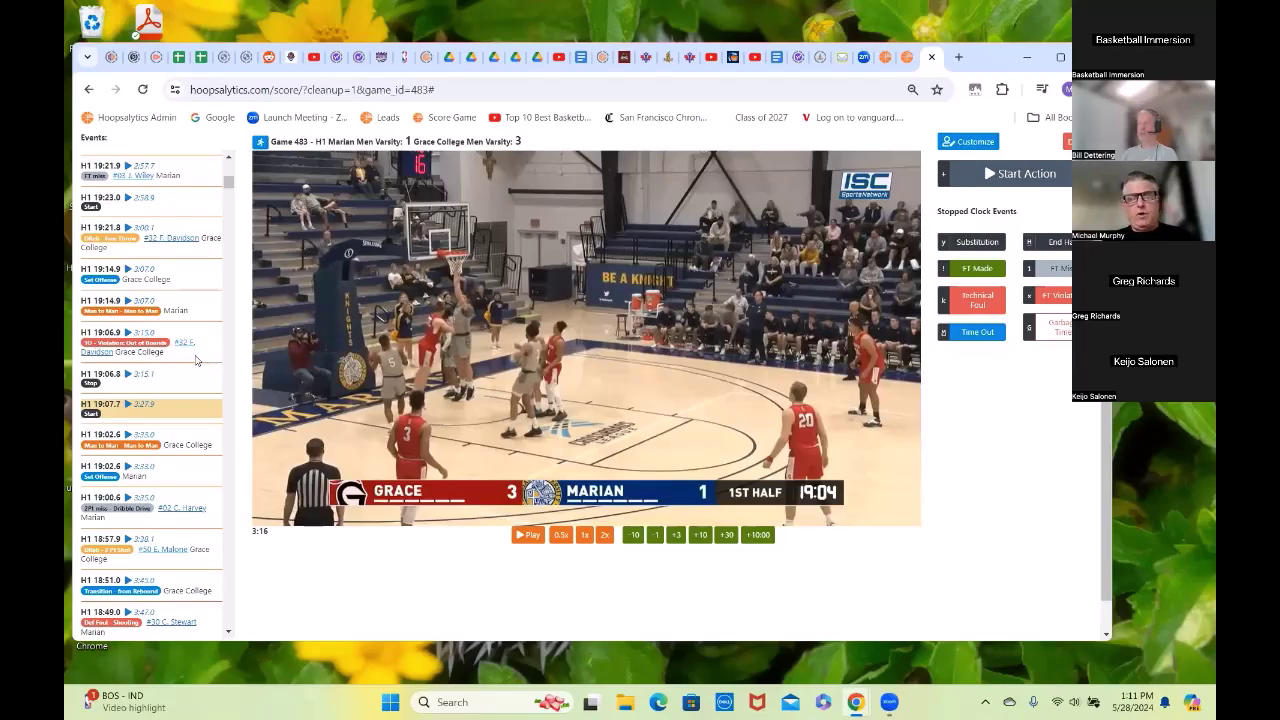
# Step: Open #32's 3:15 turnover event from the game's event list
pyautogui.click(136, 341)
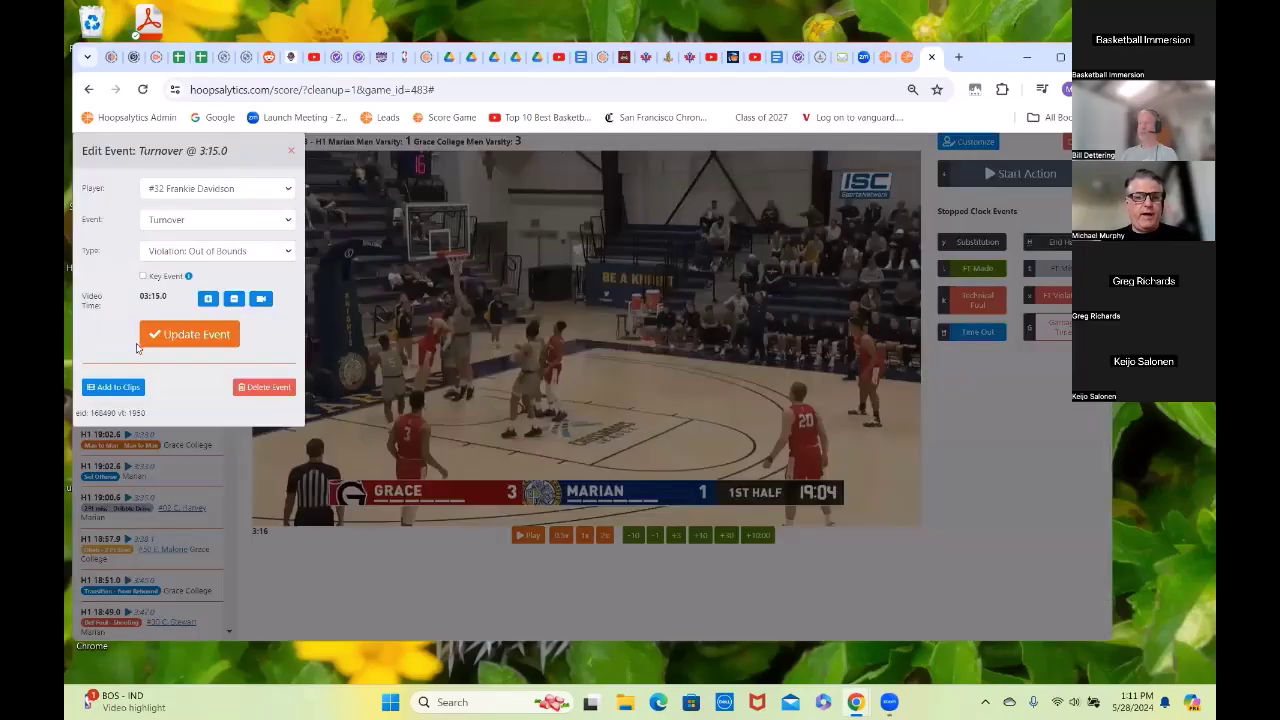
pyautogui.click(291, 150)
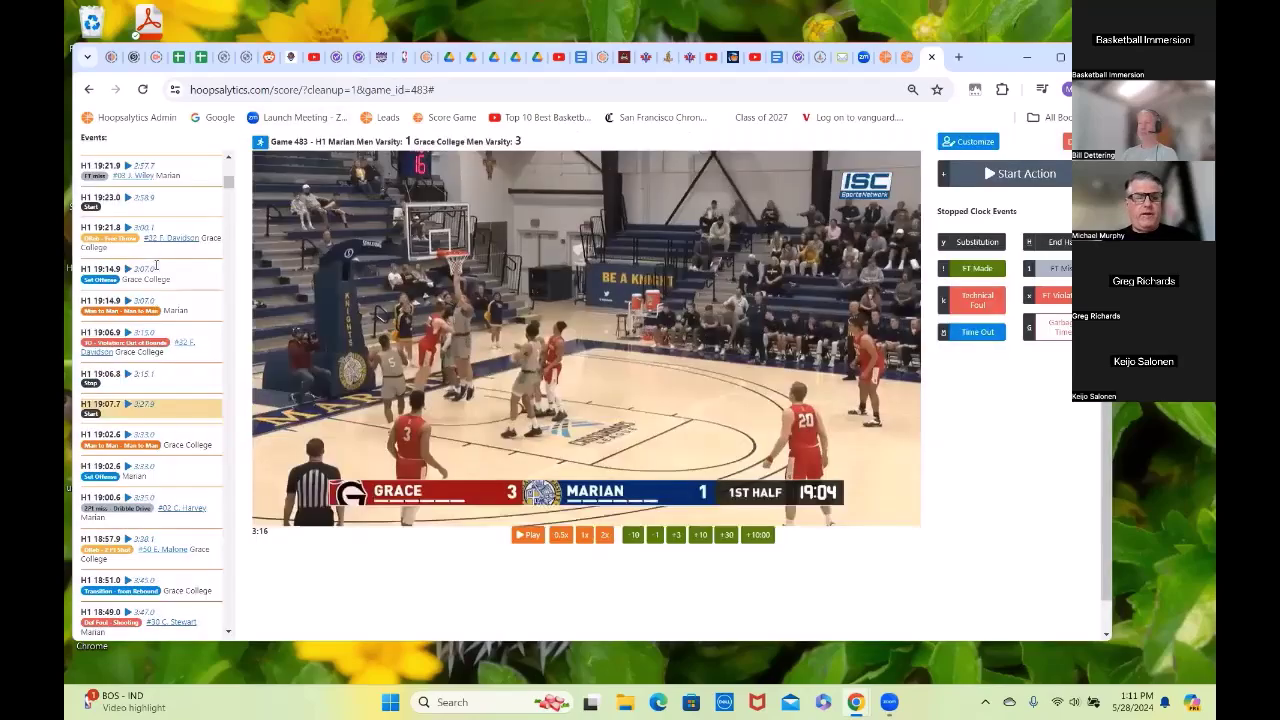
pyautogui.click(143, 345)
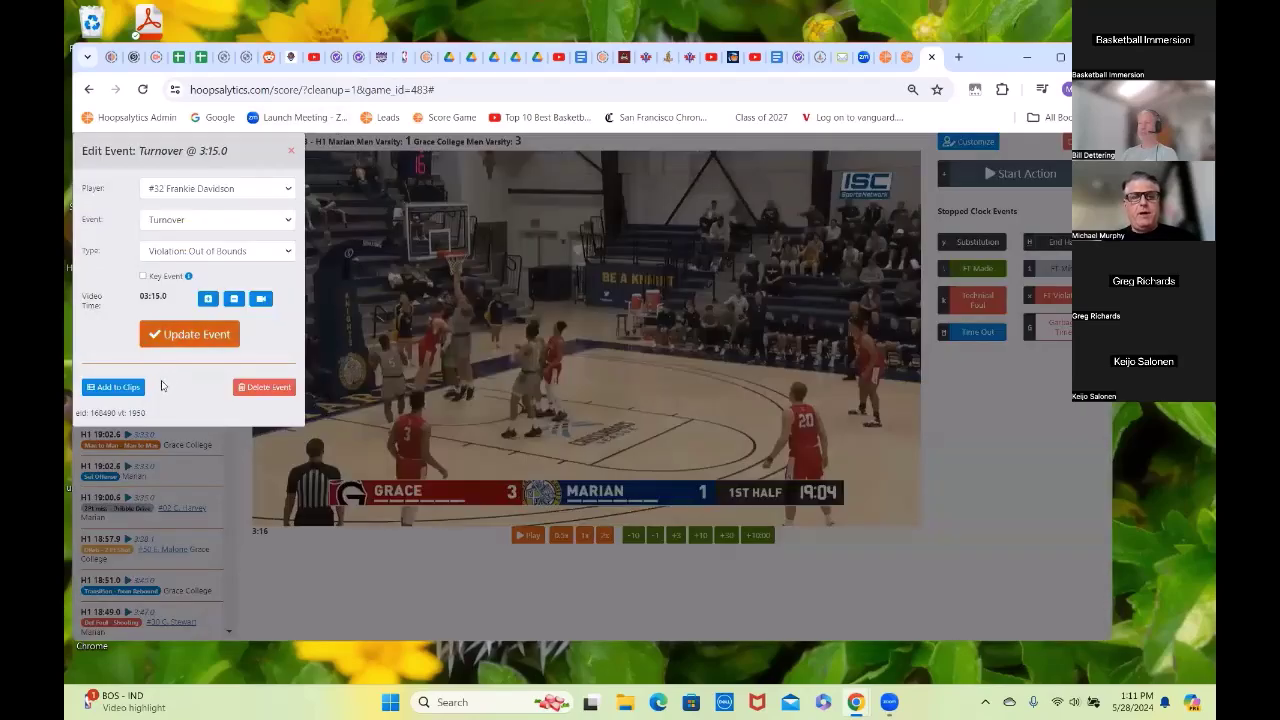
# Step: Add it to clips with the tip comment 'Keep your head up on the drive'
pyautogui.click(128, 393)
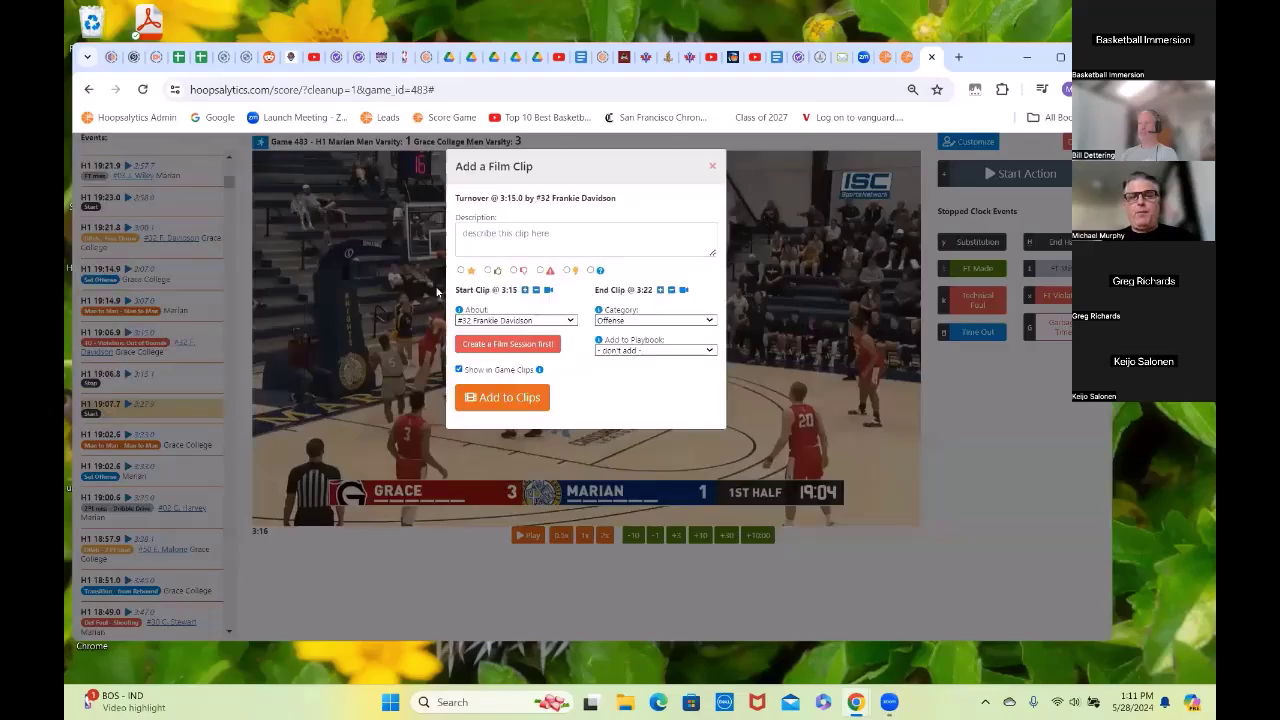
pyautogui.click(492, 233)
pyautogui.write('Keep your head up on t')
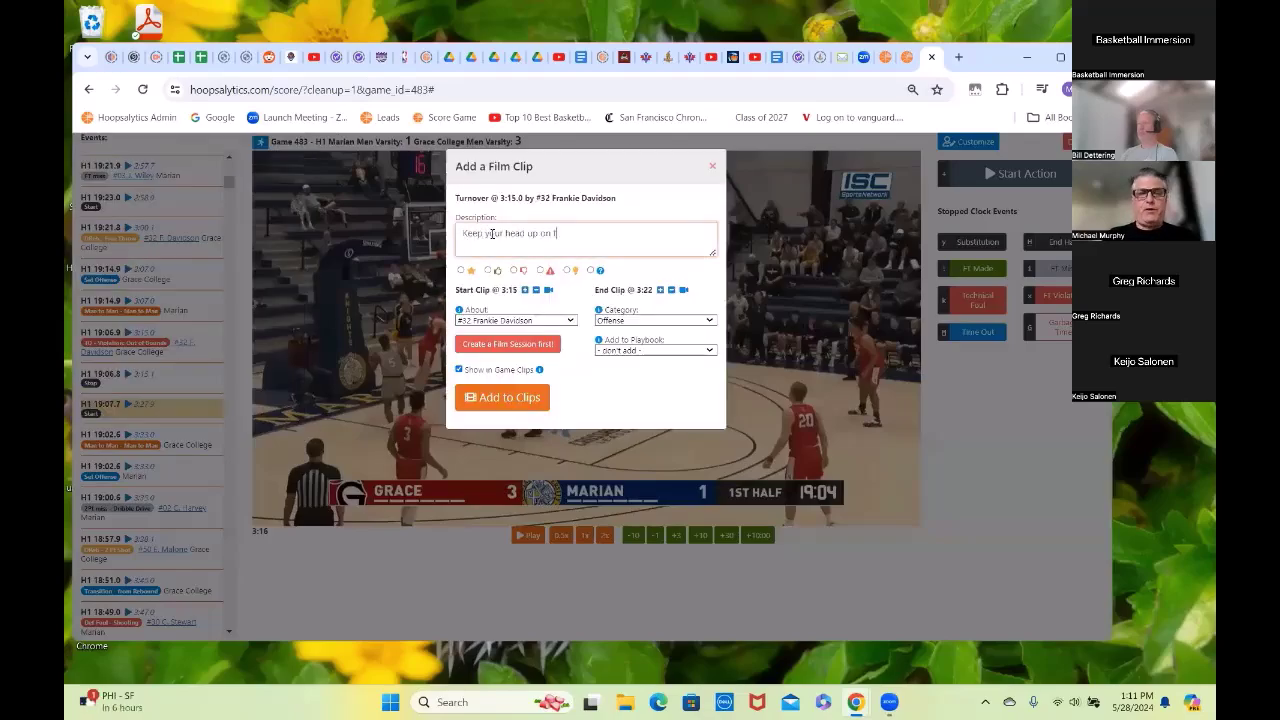
pyautogui.write('he drive.')
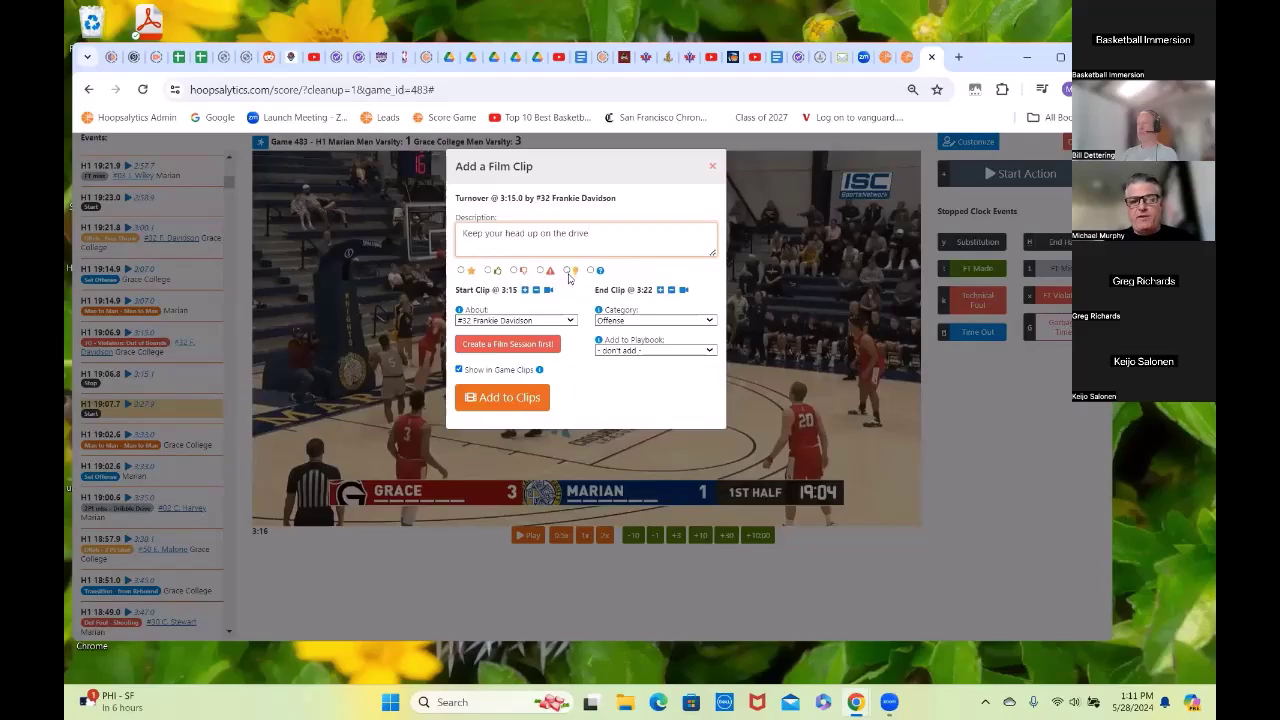
pyautogui.click(567, 271)
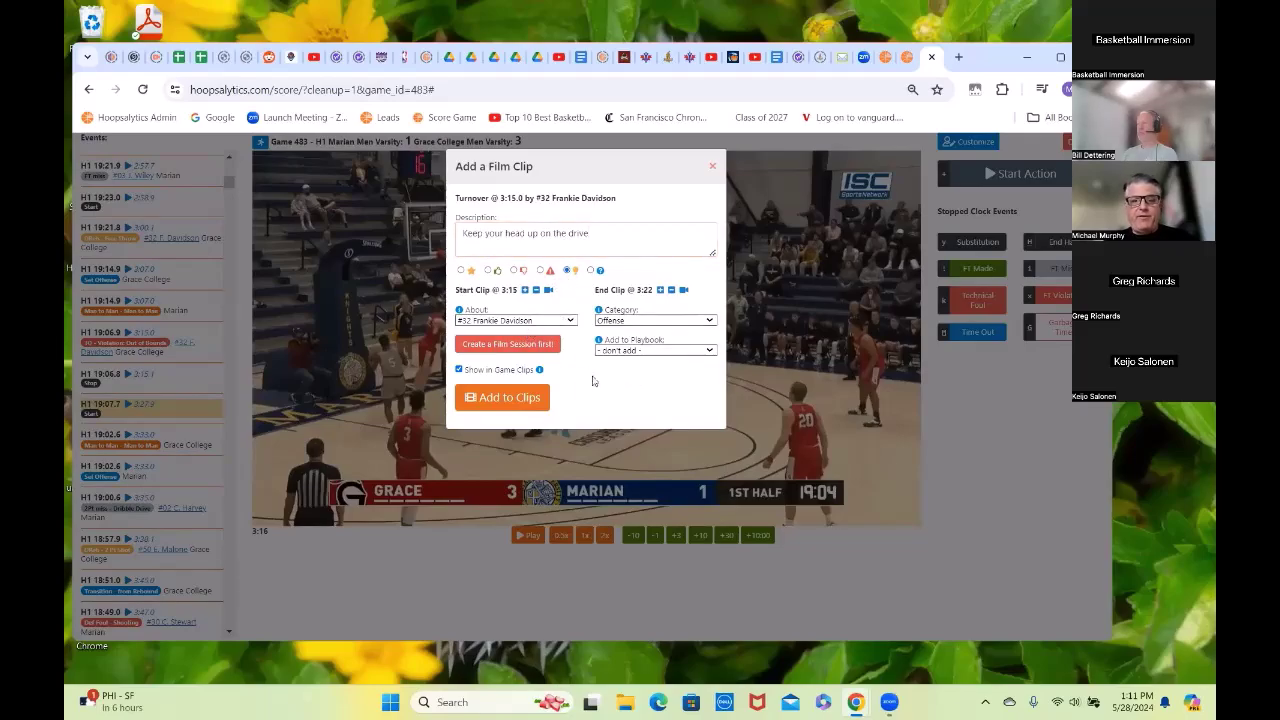
pyautogui.click(540, 398)
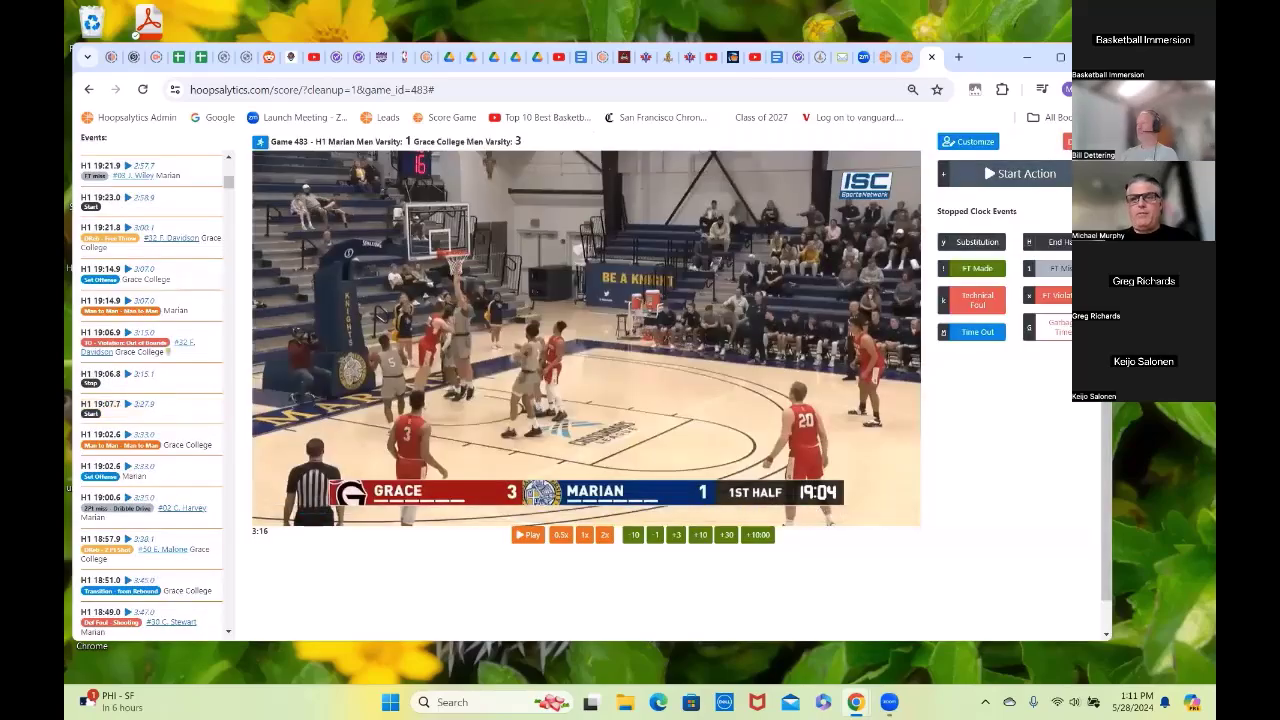
# Step: End scoring and open the game's Clips & Comments, dismissing the hint
pyautogui.click(768, 285)
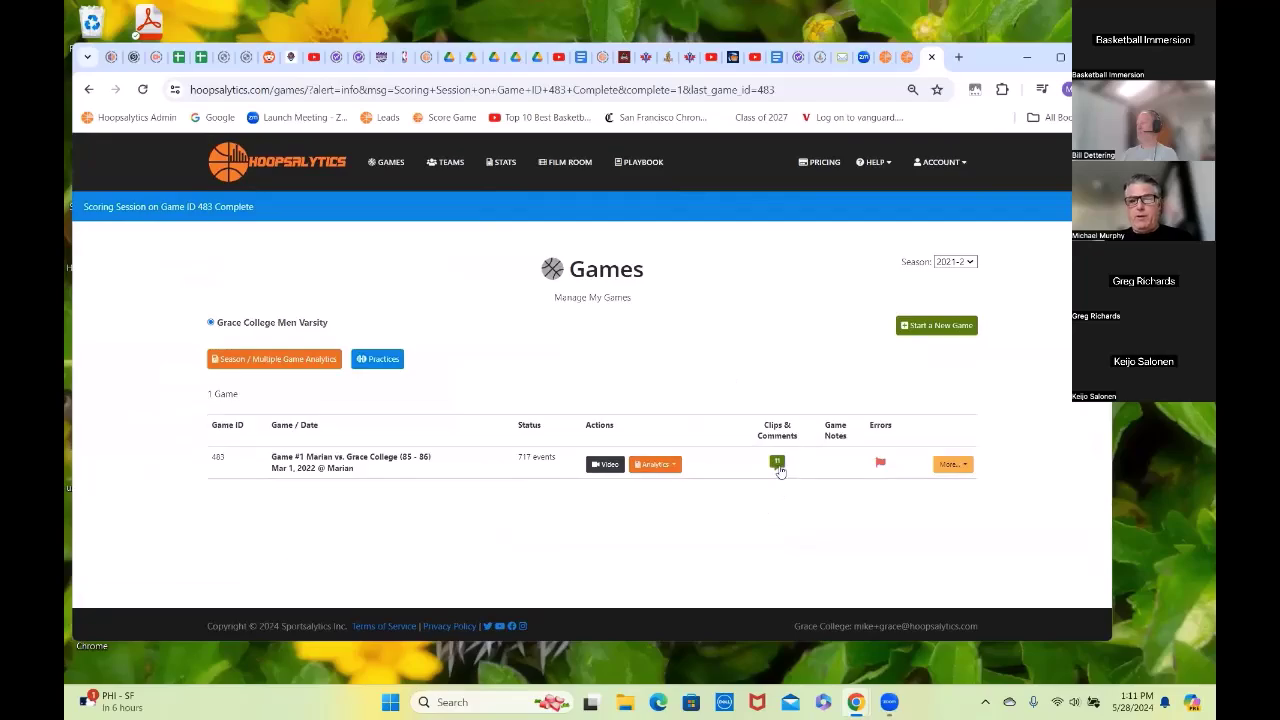
pyautogui.click(778, 465)
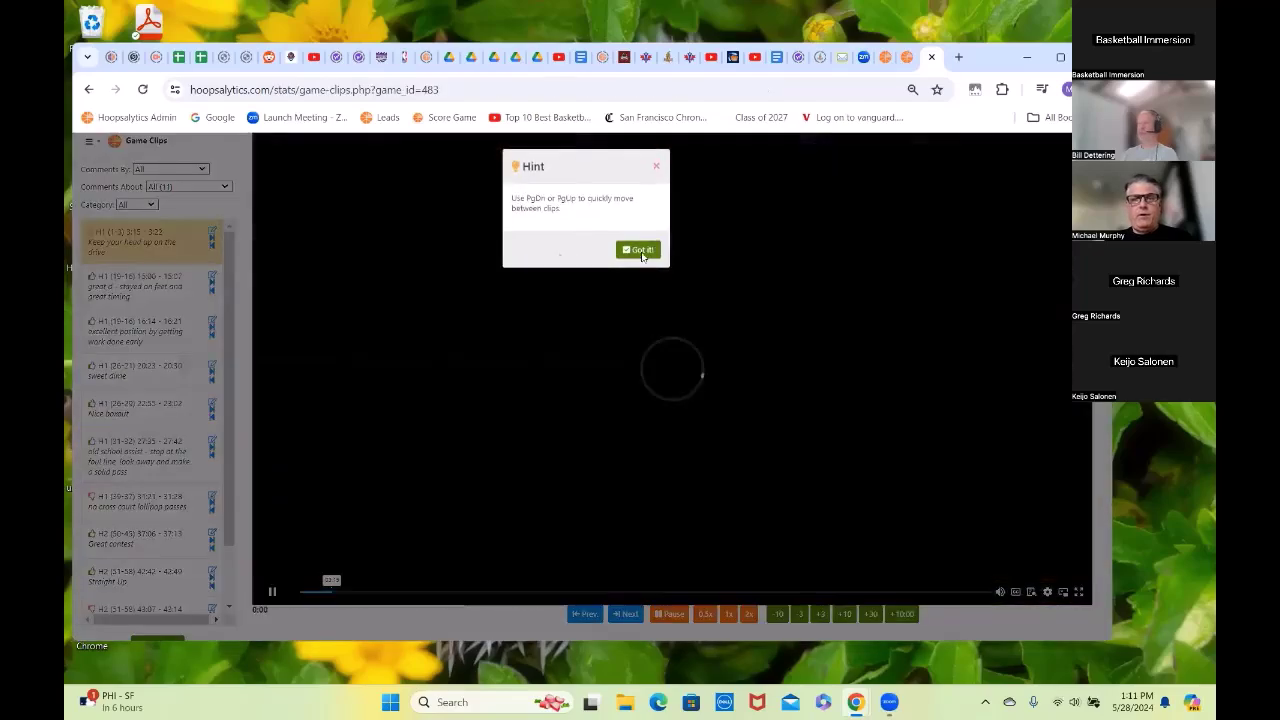
pyautogui.click(640, 250)
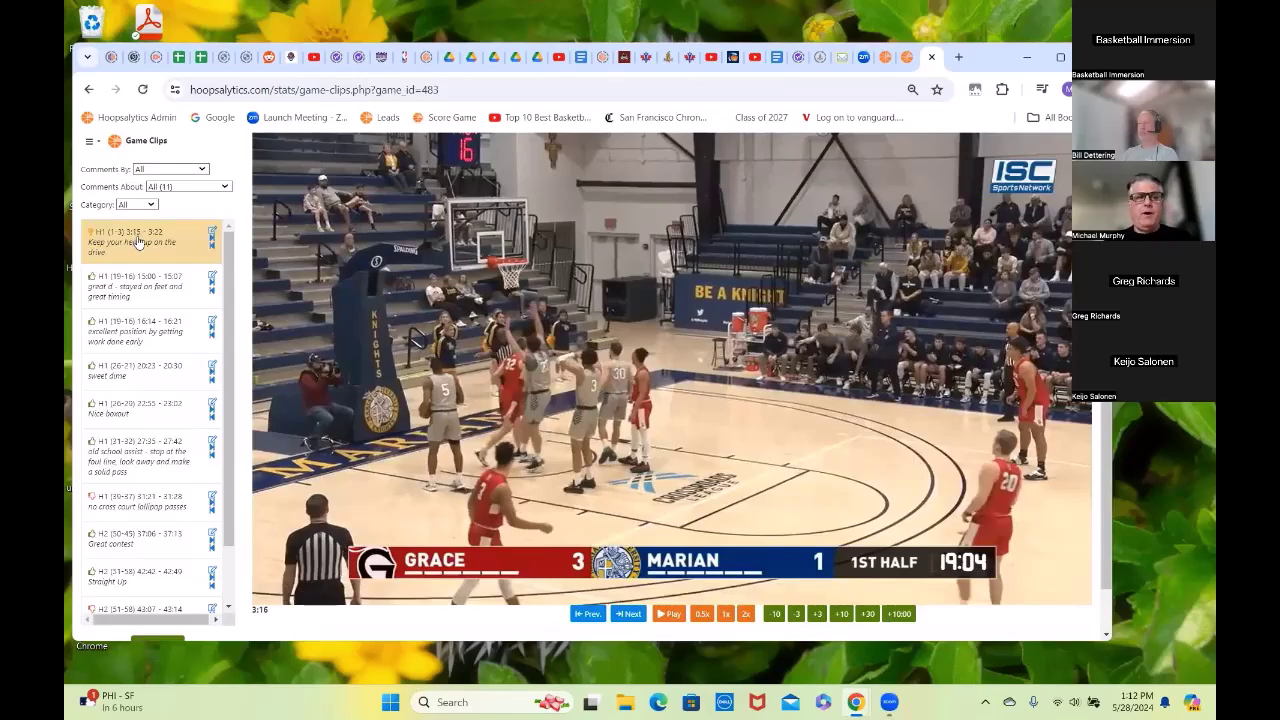
# Step: Filter Comments About to the player's four comments and play the Nice boxout clip
pyautogui.click(211, 189)
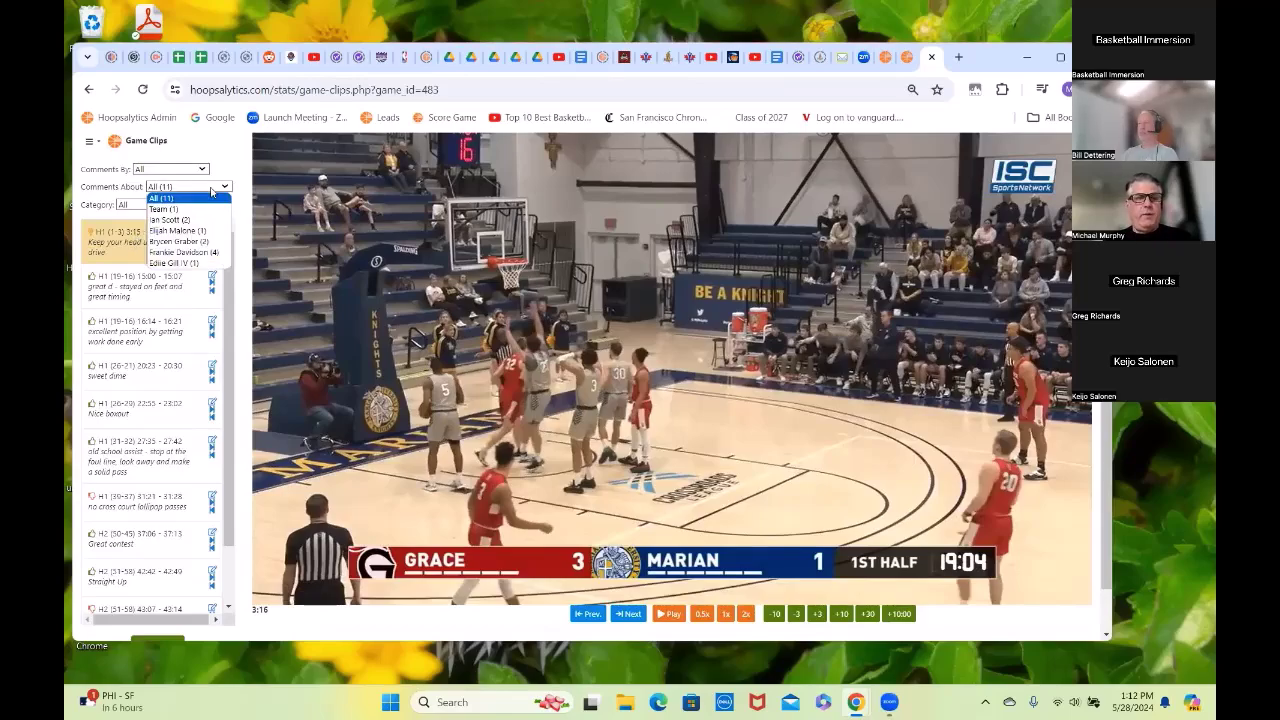
pyautogui.click(216, 253)
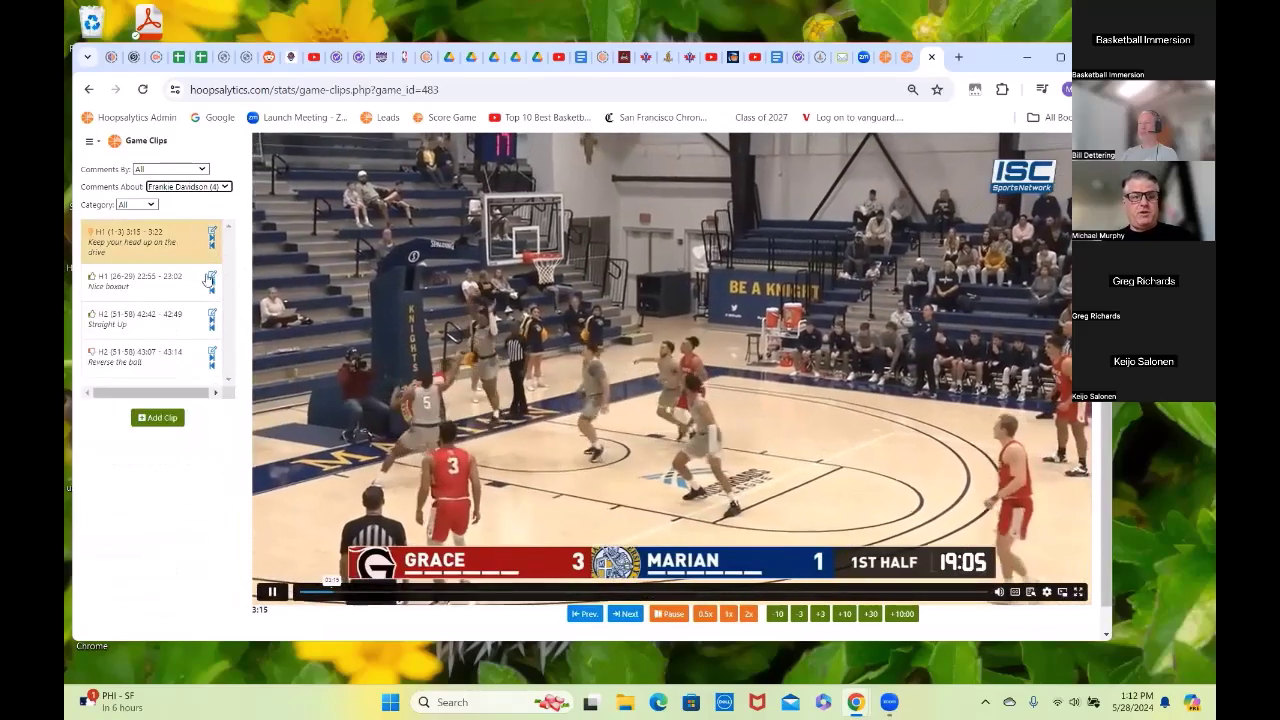
pyautogui.click(138, 281)
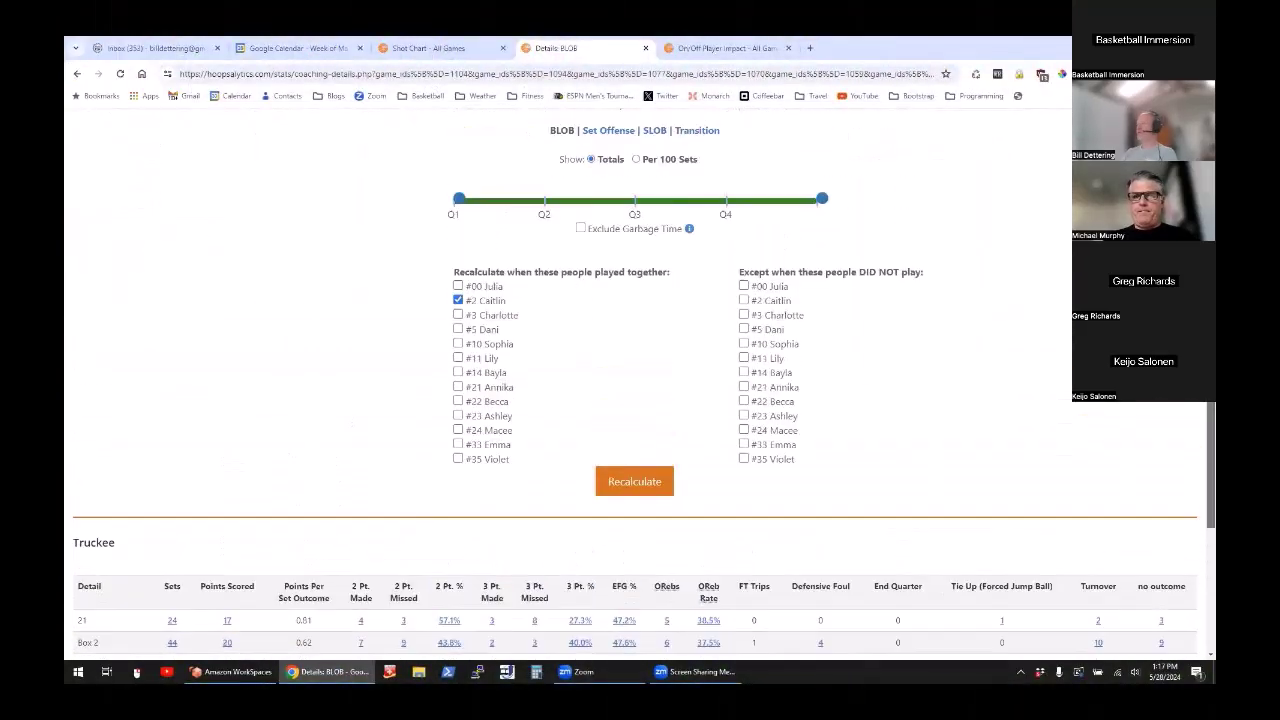
pyautogui.scroll(1, 634, 380)
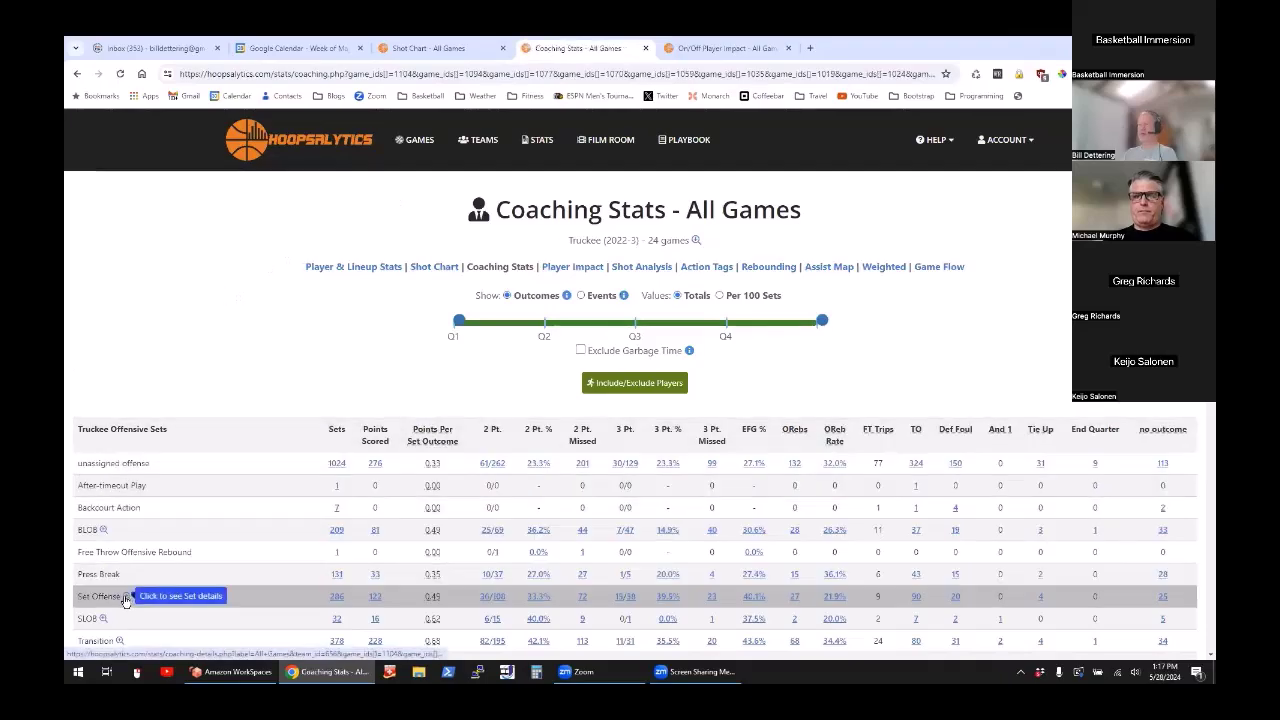
# Step: Review Set Offense's individual sets, then open Truckee's Transition breakdown by start type
pyautogui.click(125, 598)
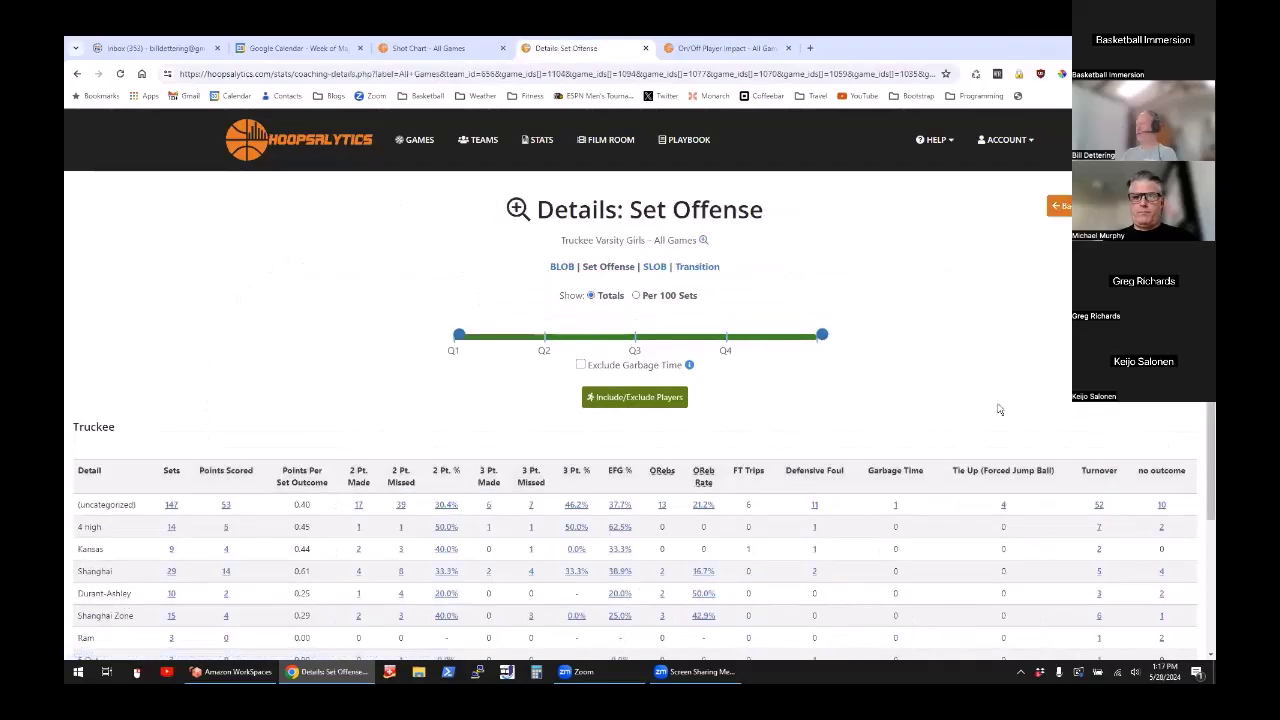
pyautogui.scroll(-2, 1205, 440)
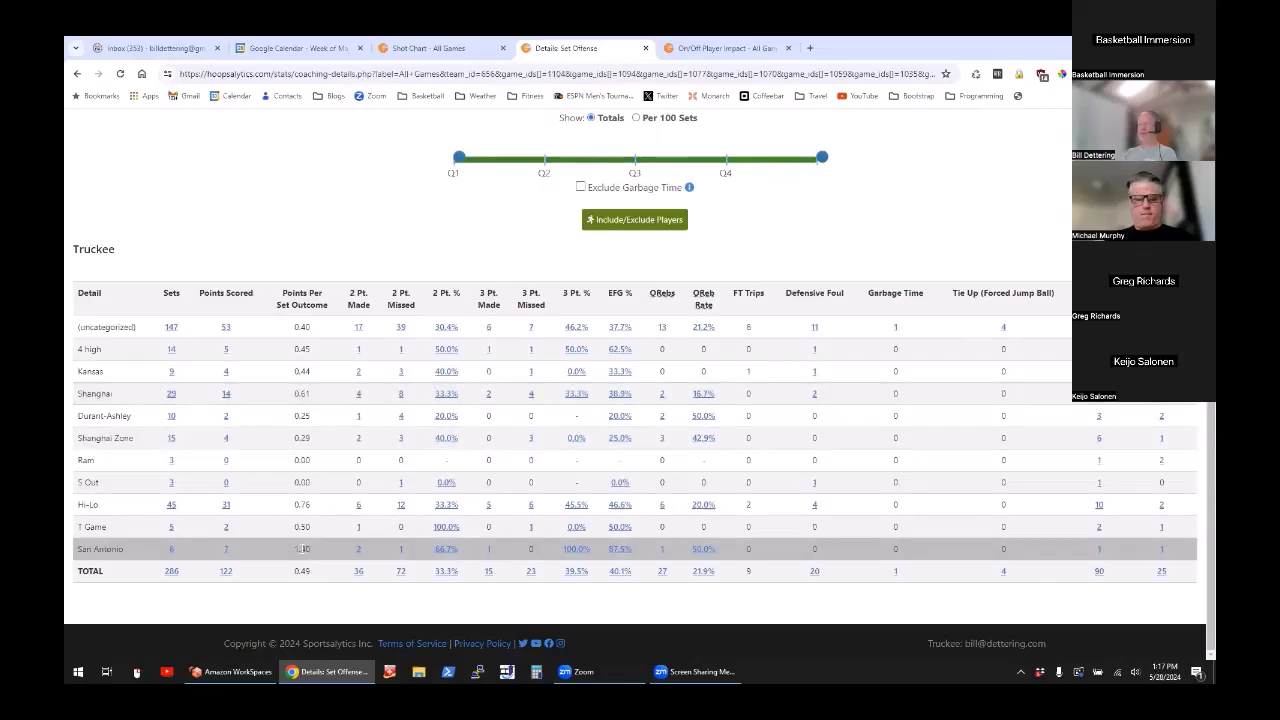
pyautogui.scroll(2, 957, 290)
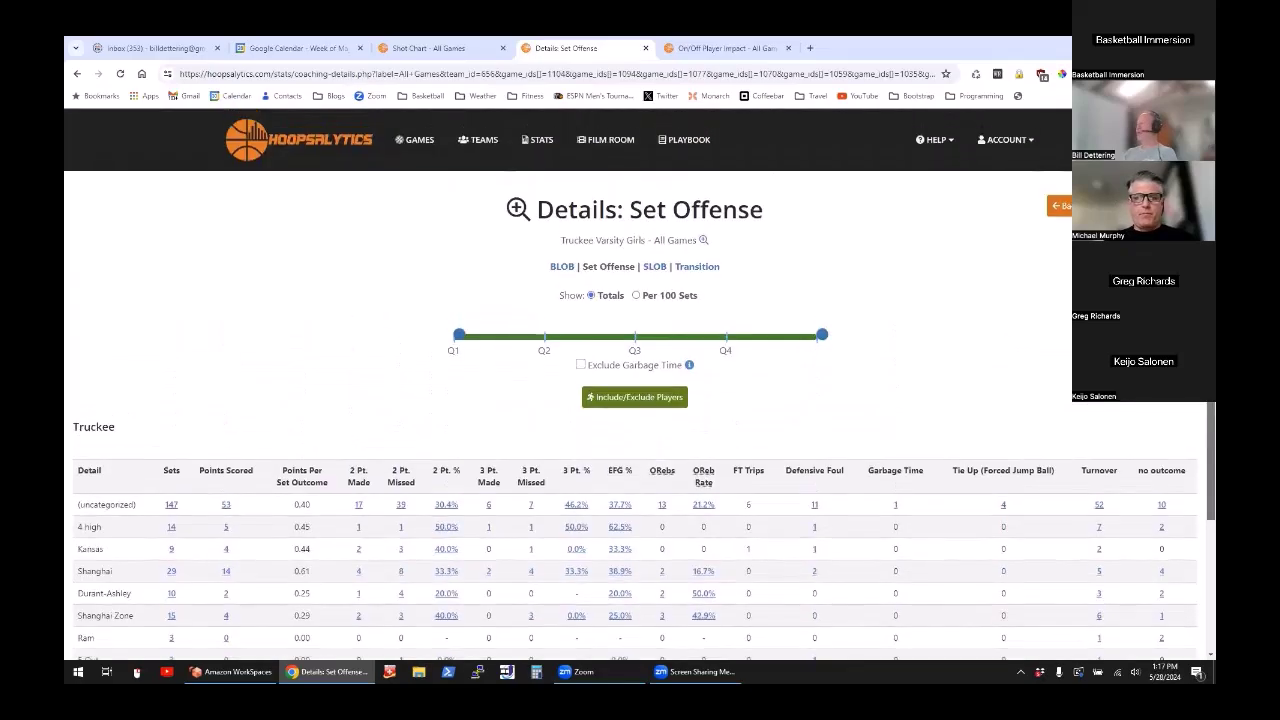
pyautogui.click(1058, 205)
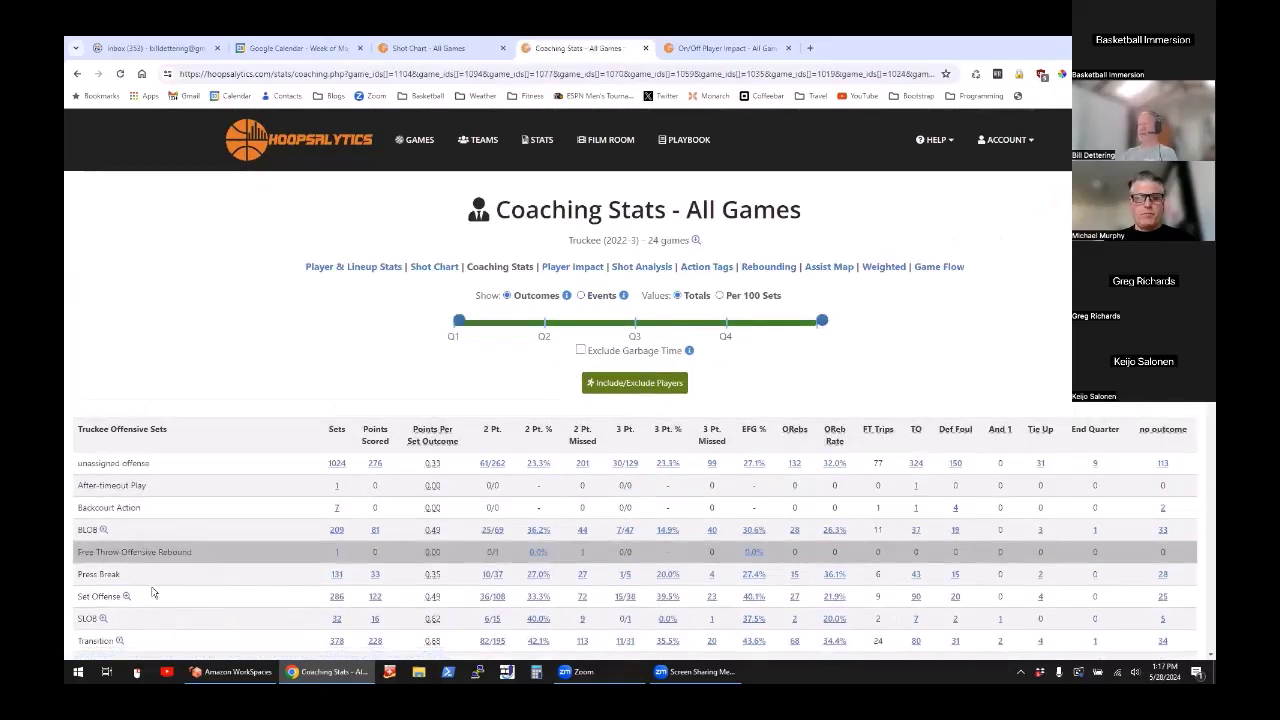
pyautogui.click(100, 640)
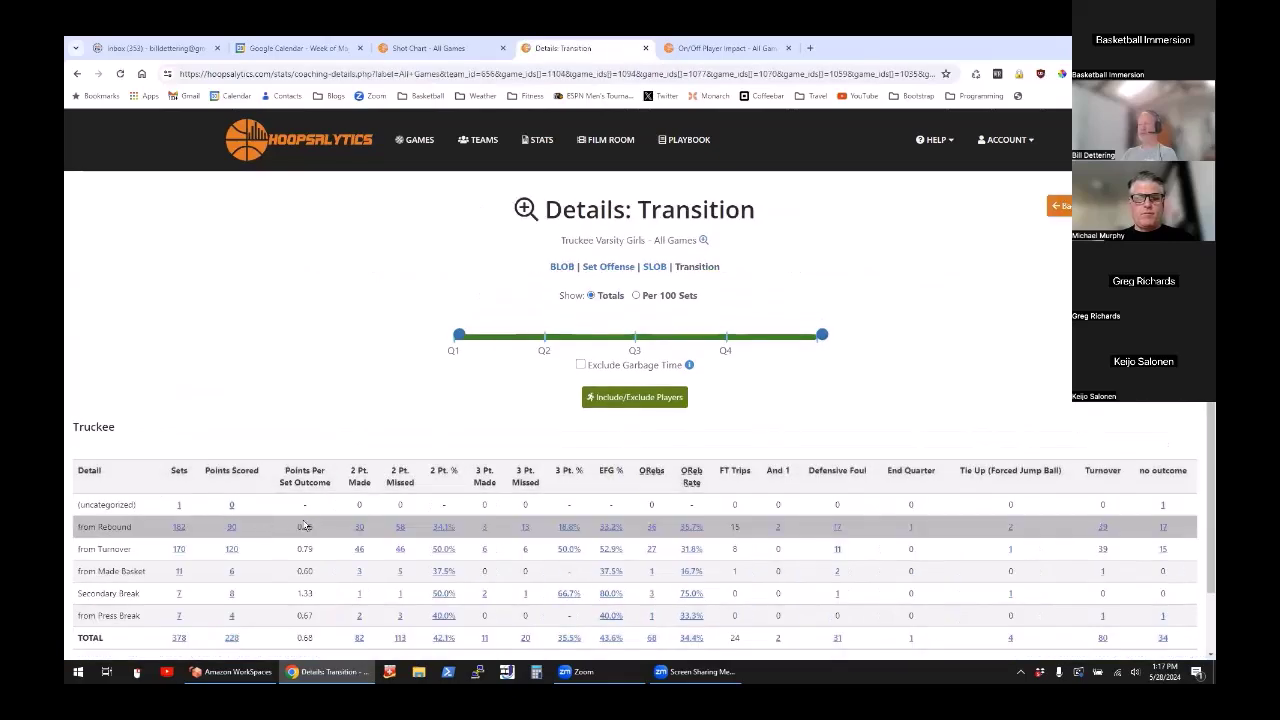